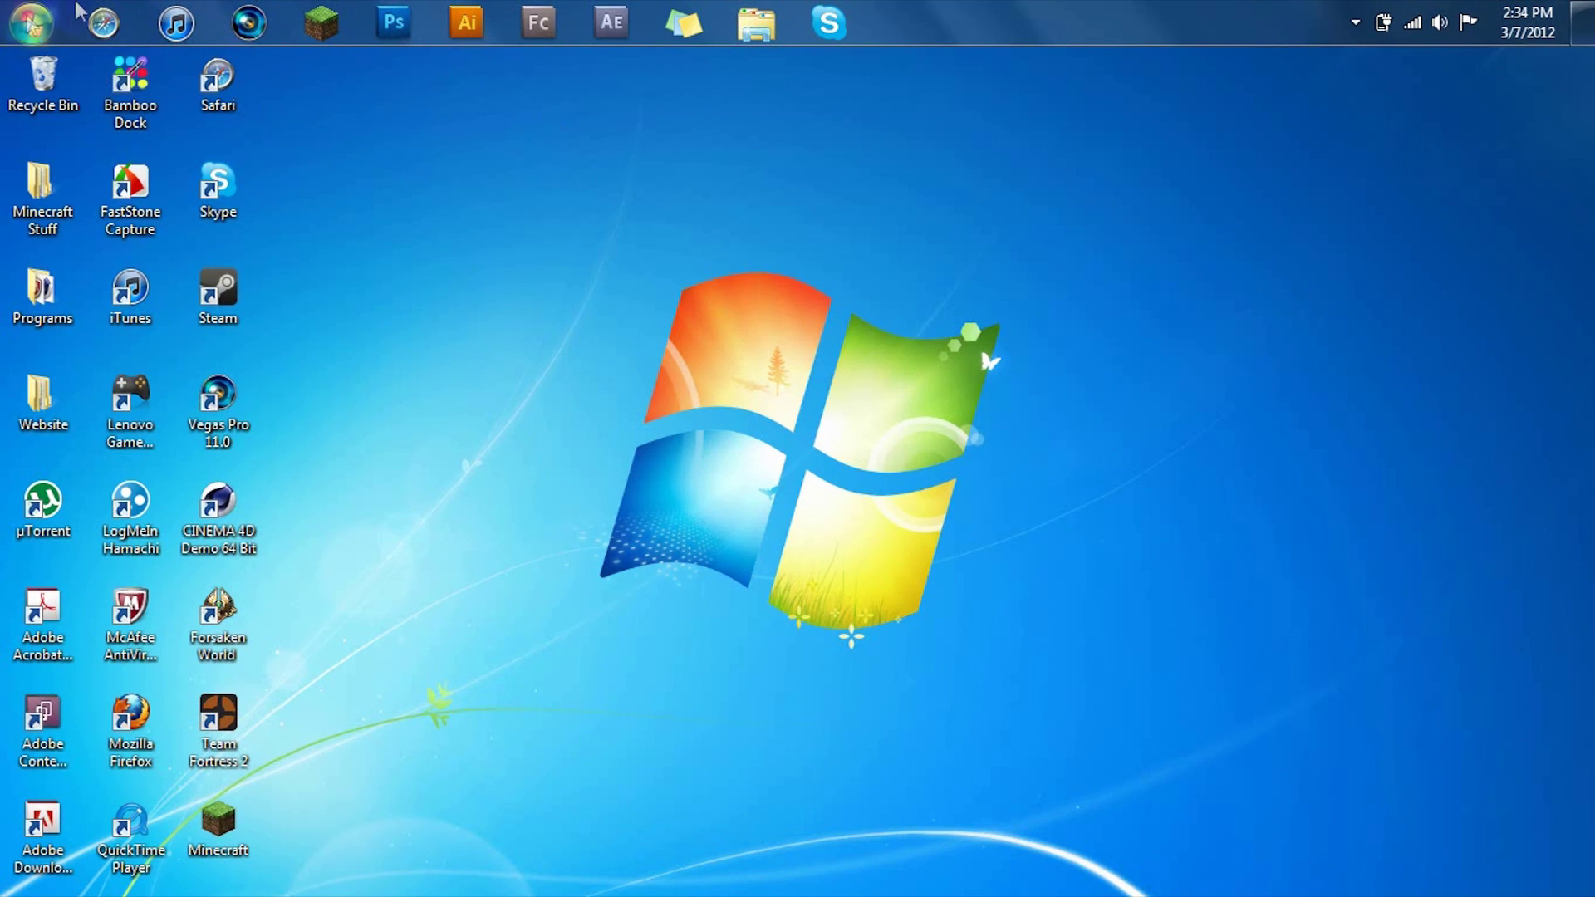
Search Google for WACOM in Safari and open the Bamboo | Wacom.com result
{"action": "left_click", "coordinate": [103, 23]}
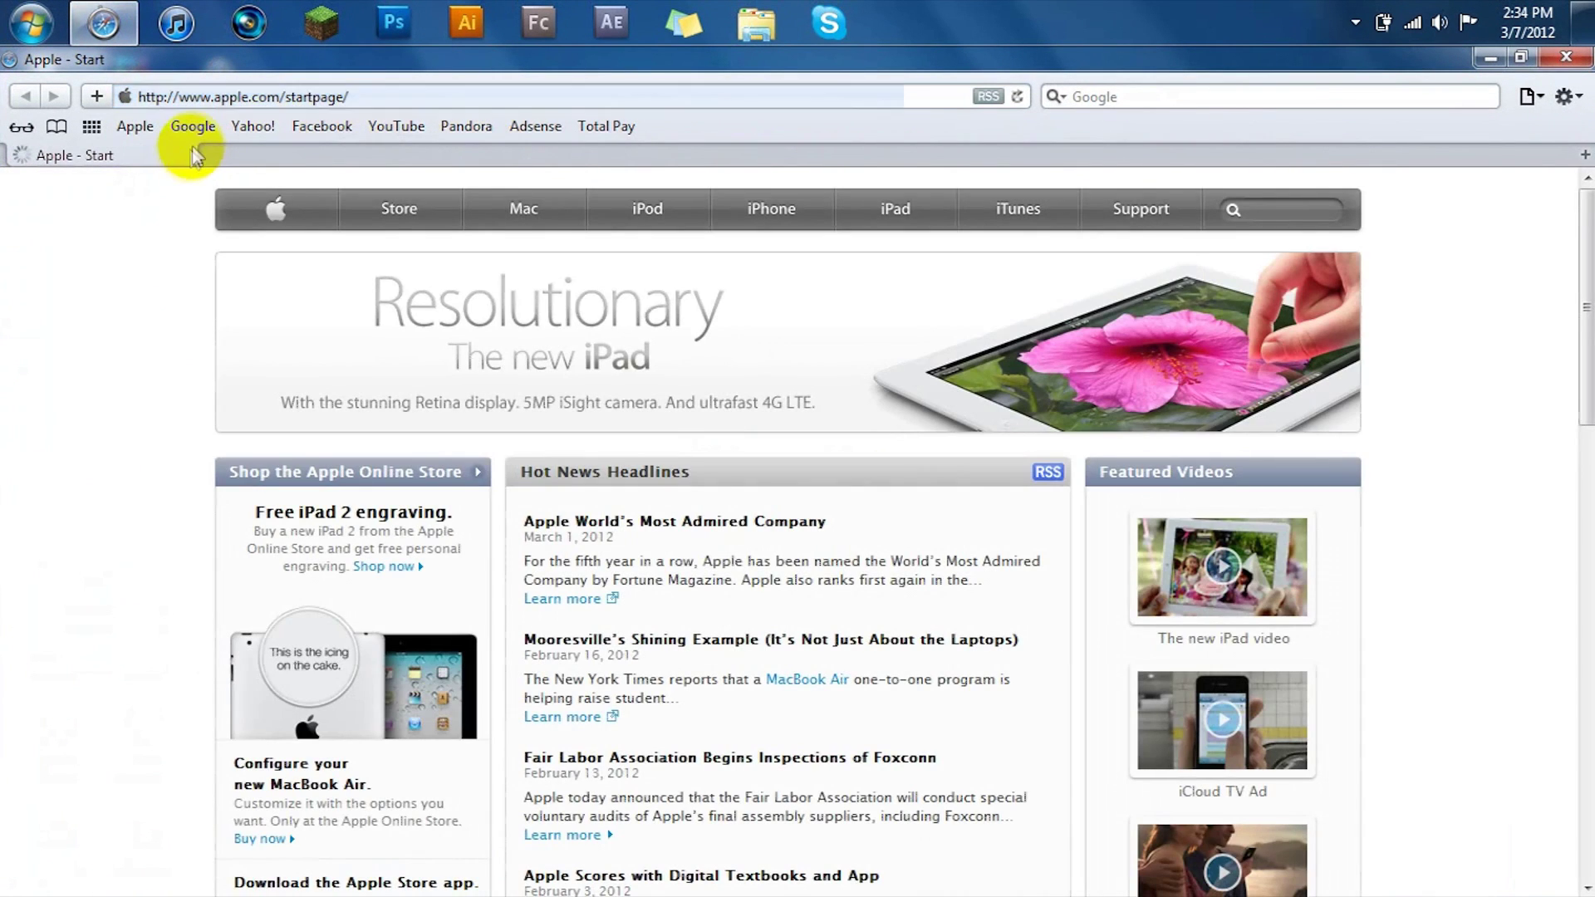
{"action": "left_click", "coordinate": [194, 125]}
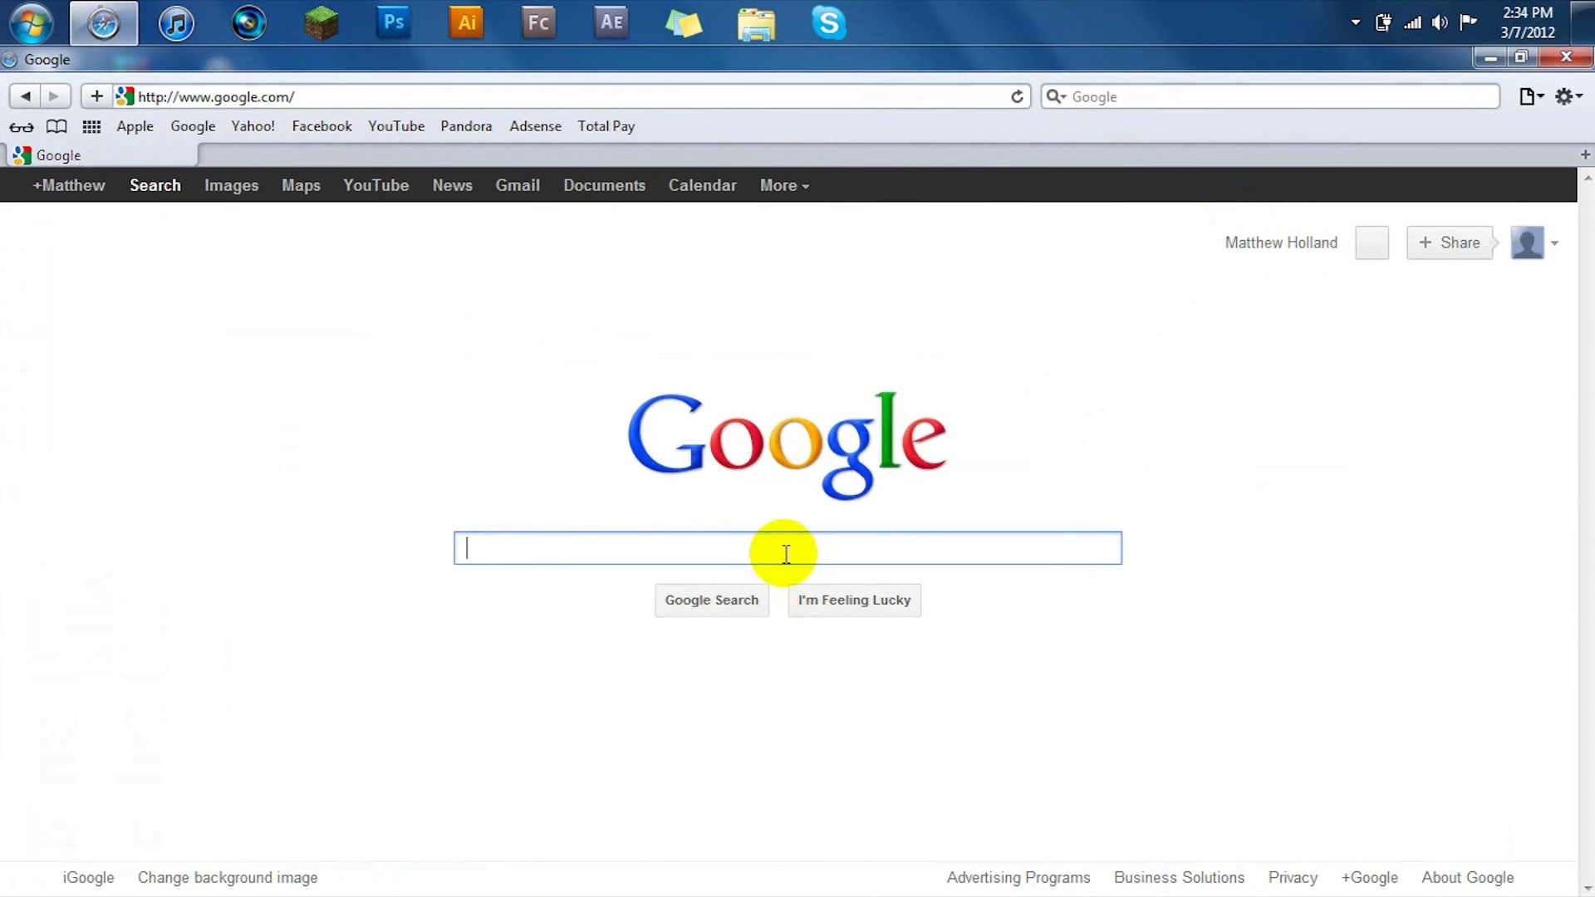
{"action": "type", "text": "WACON"}
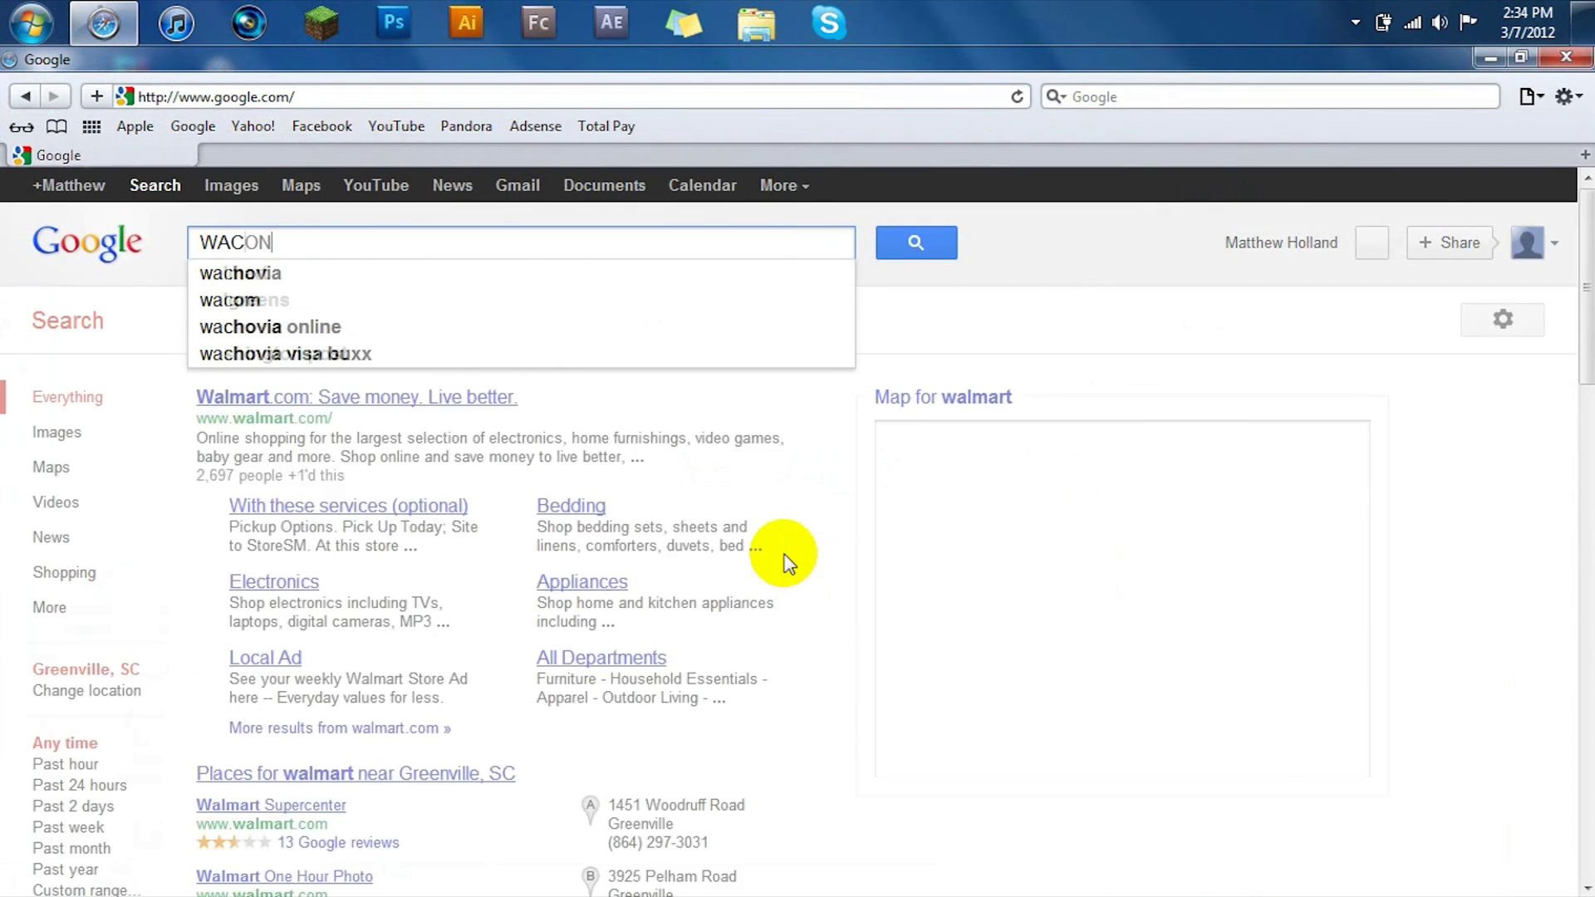
{"action": "key", "text": "BackSpace"}
{"action": "type", "text": "M"}
{"action": "key", "text": "Return"}
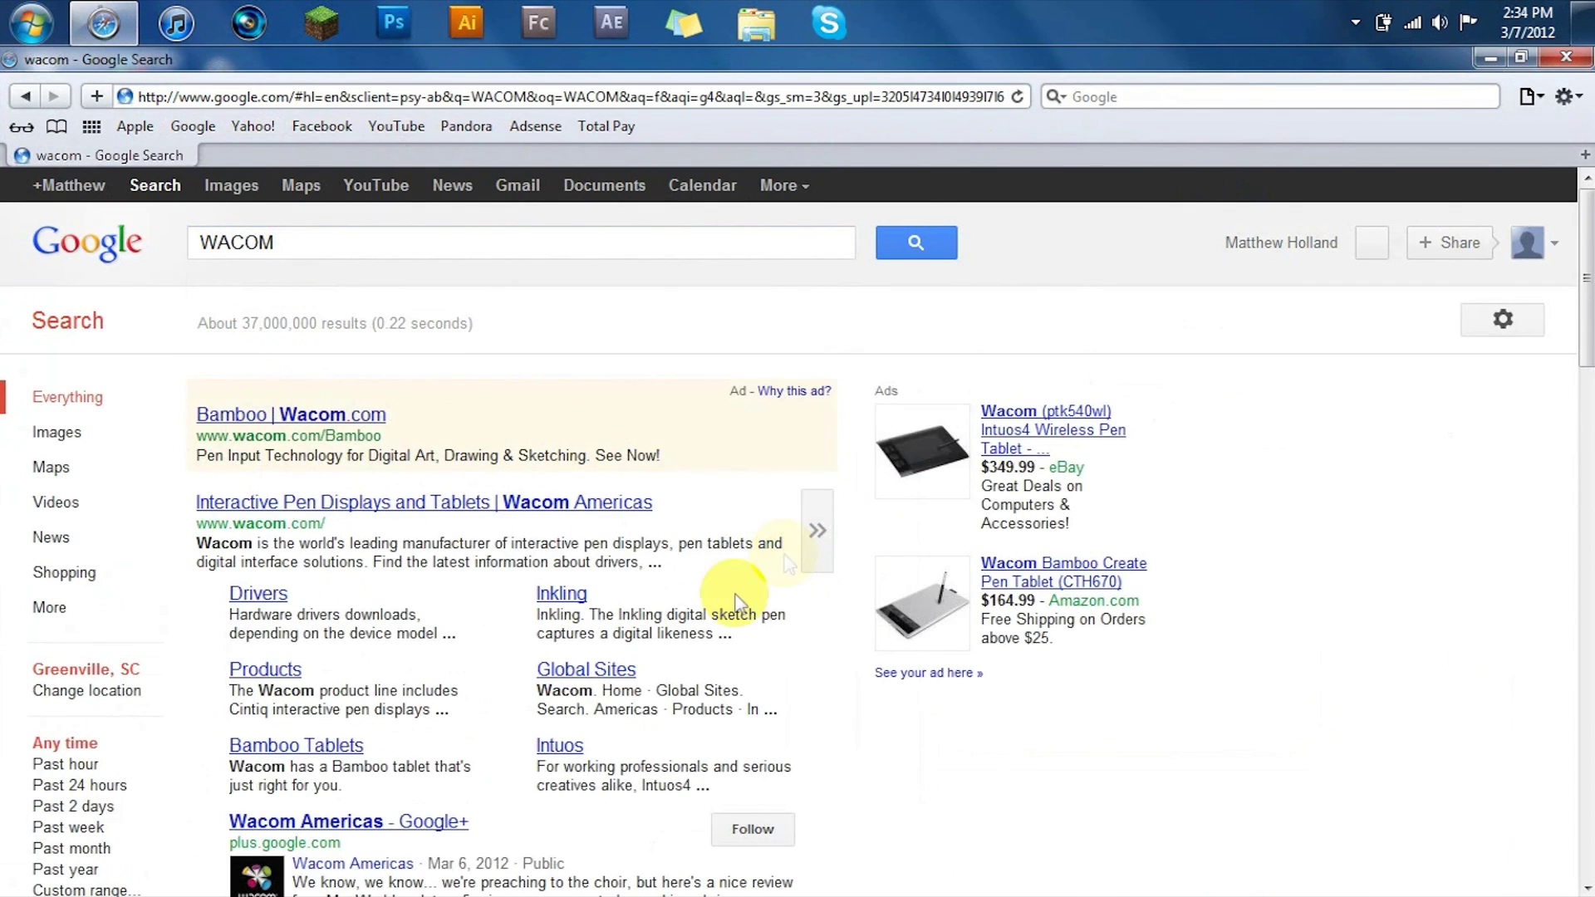
{"action": "left_click", "coordinate": [276, 421]}
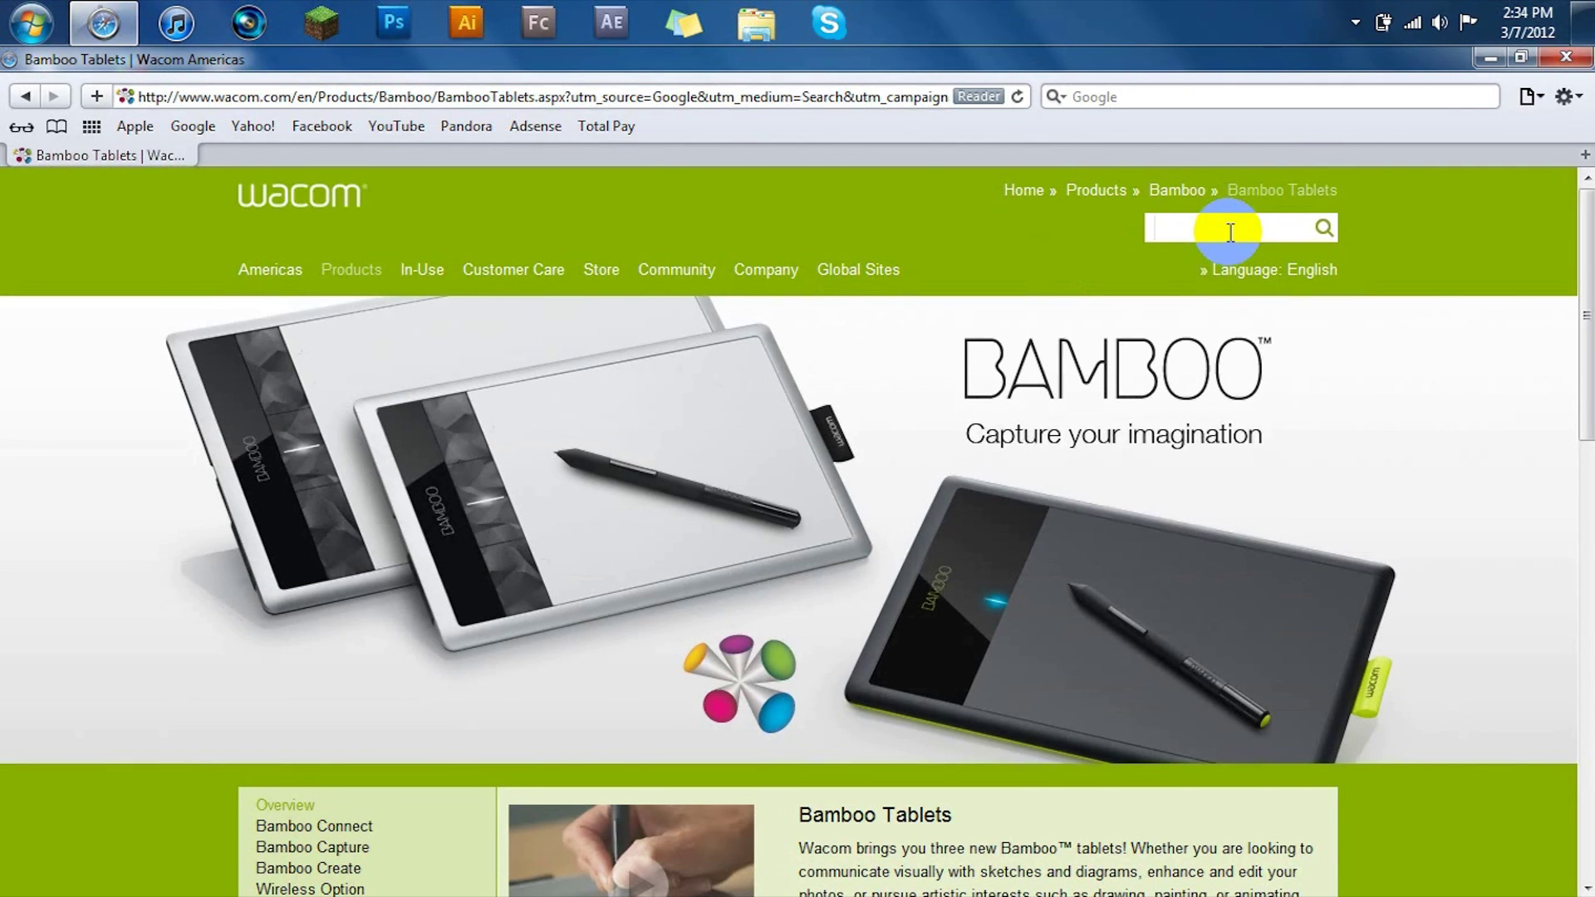
{"action": "type", "text": "drivers"}
Open Wacom's Drivers page and filter it to Bamboo Connect on Windows 7
{"action": "key", "text": "Return"}
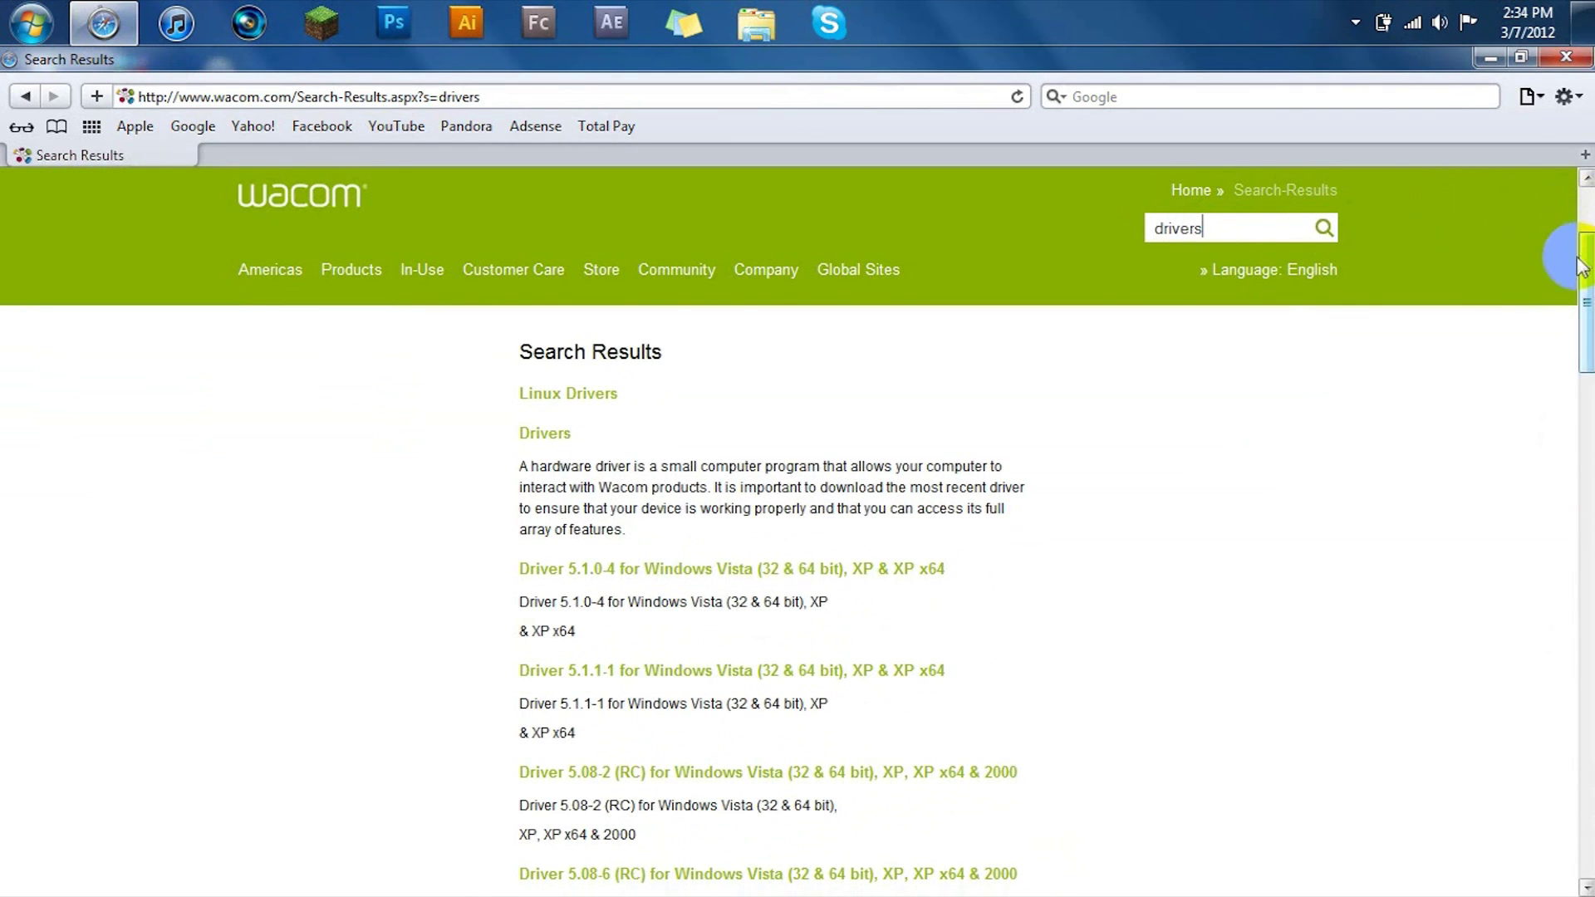
{"action": "left_click", "coordinate": [544, 433]}
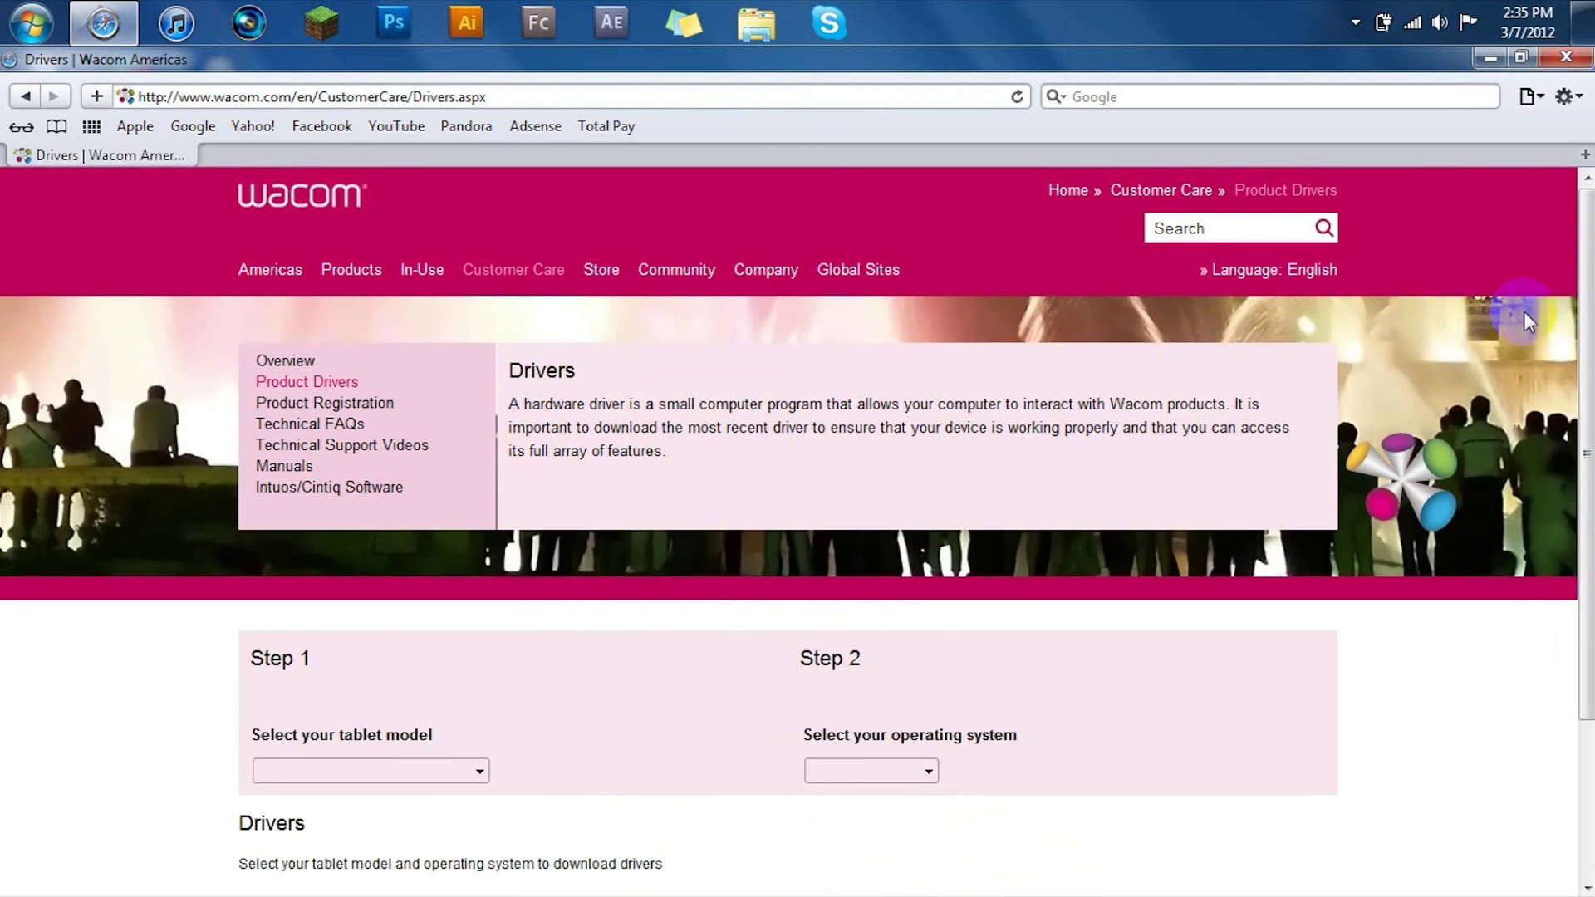
{"action": "left_click_drag", "start_coordinate": [1586, 312], "coordinate": [1585, 456]}
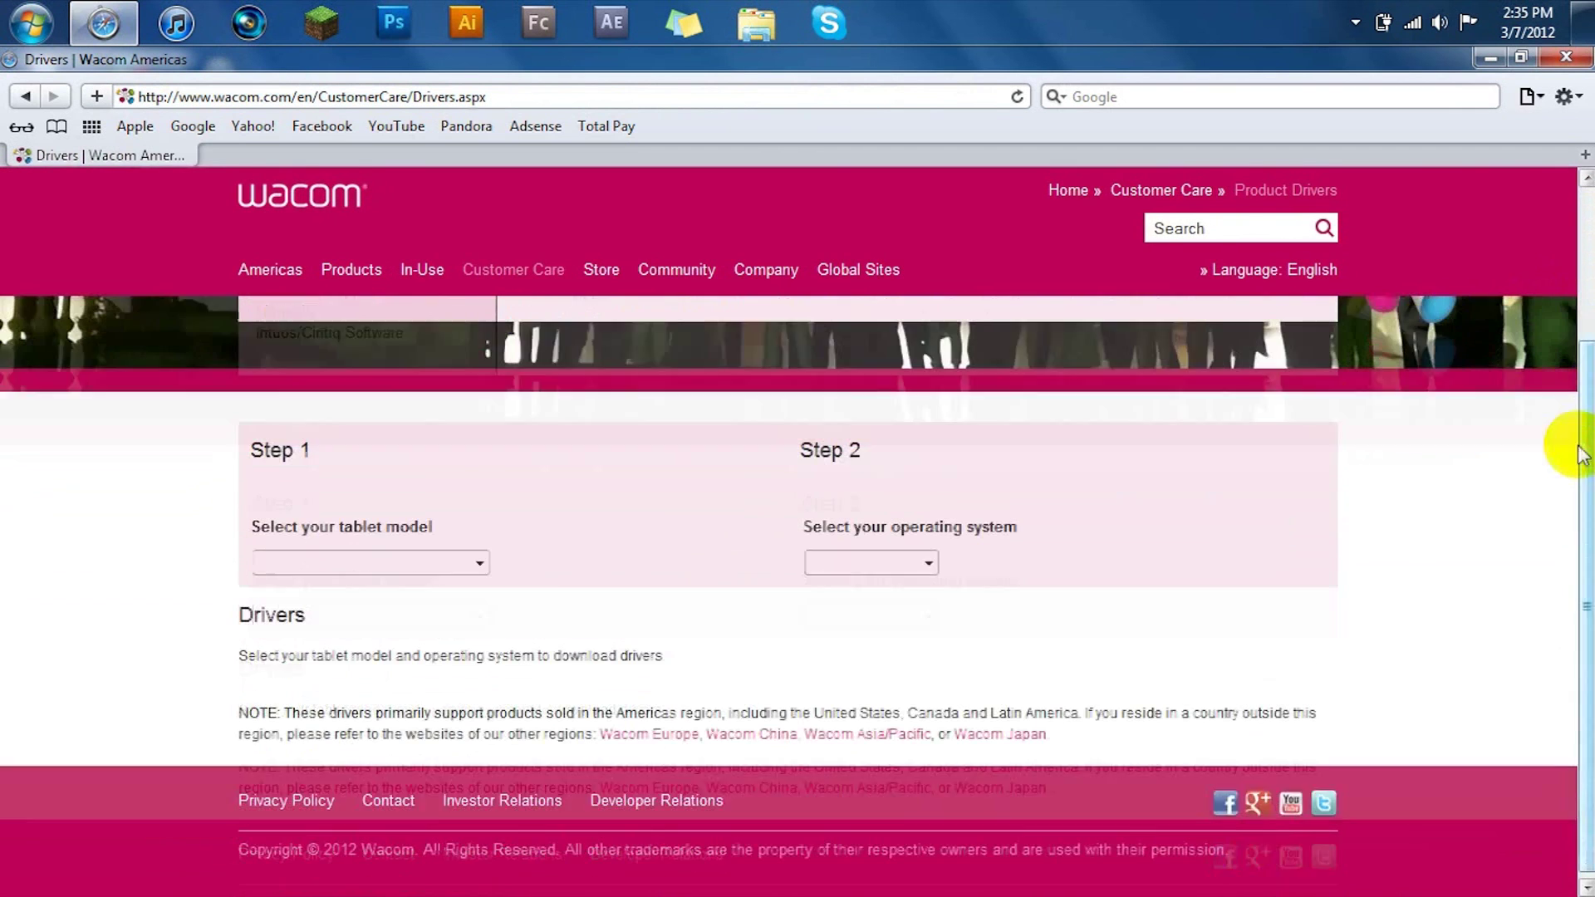
{"action": "left_click", "coordinate": [337, 561]}
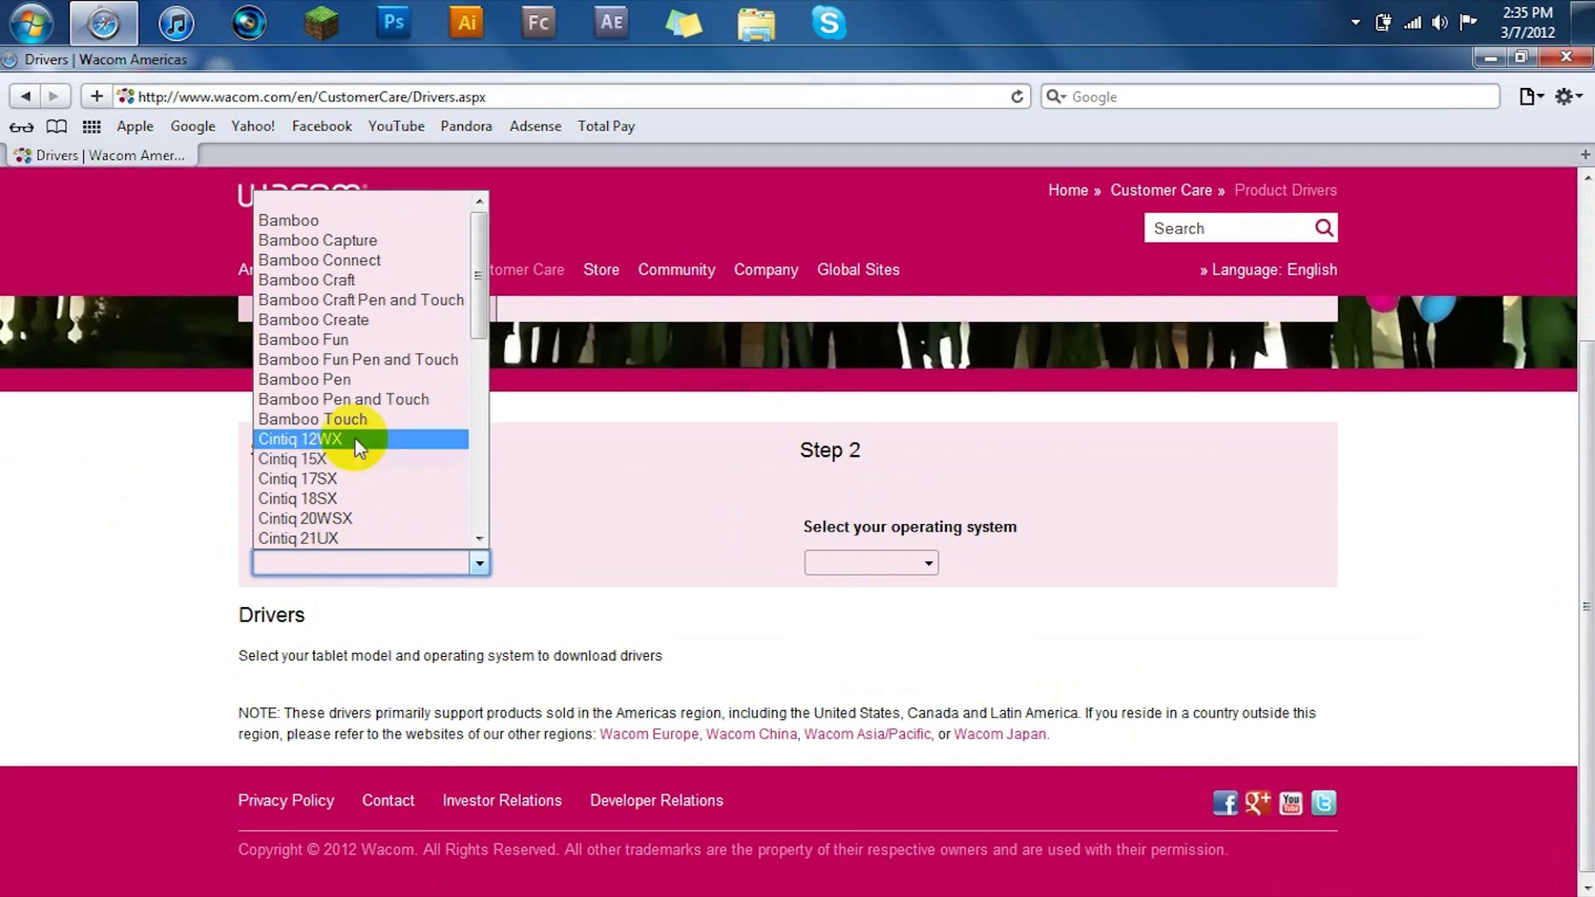
{"action": "left_click", "coordinate": [443, 262]}
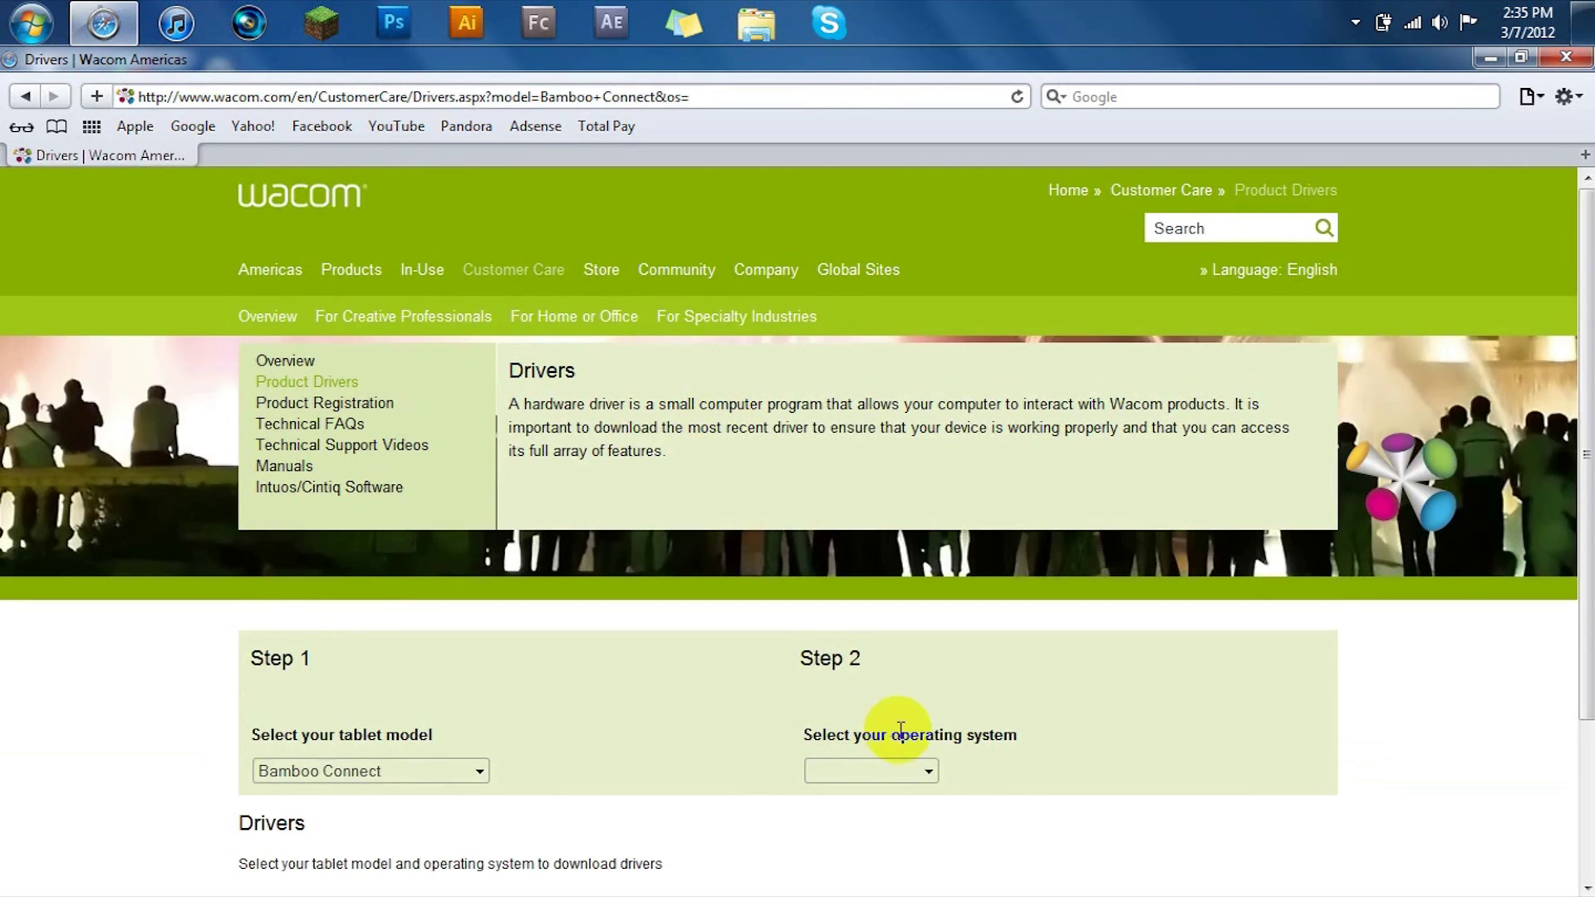
{"action": "left_click", "coordinate": [929, 775]}
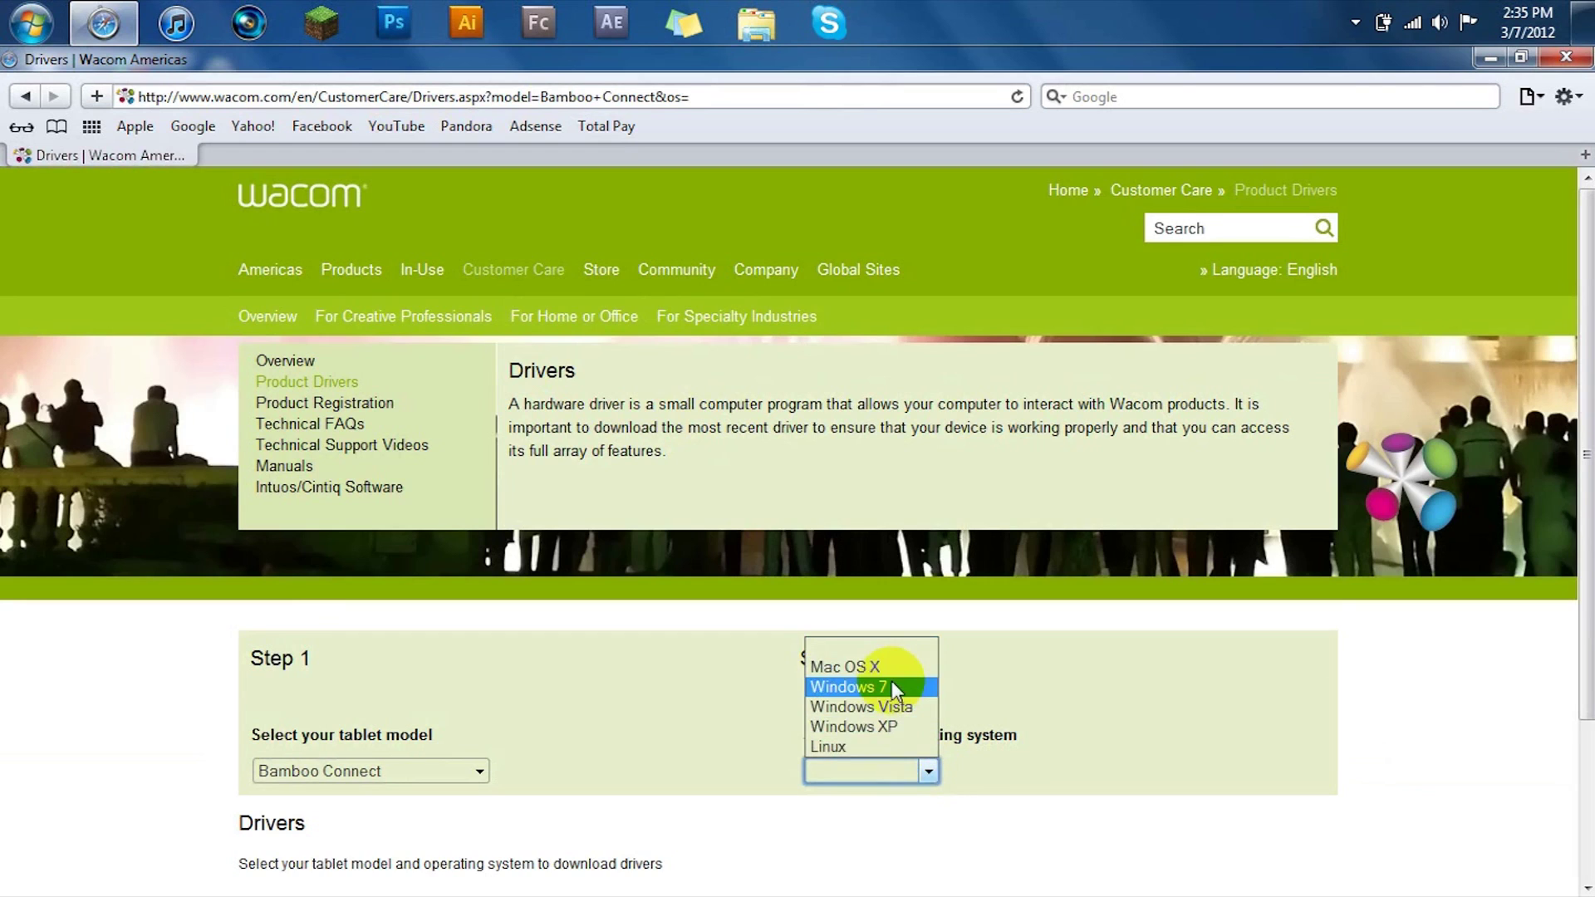
{"action": "left_click", "coordinate": [848, 687]}
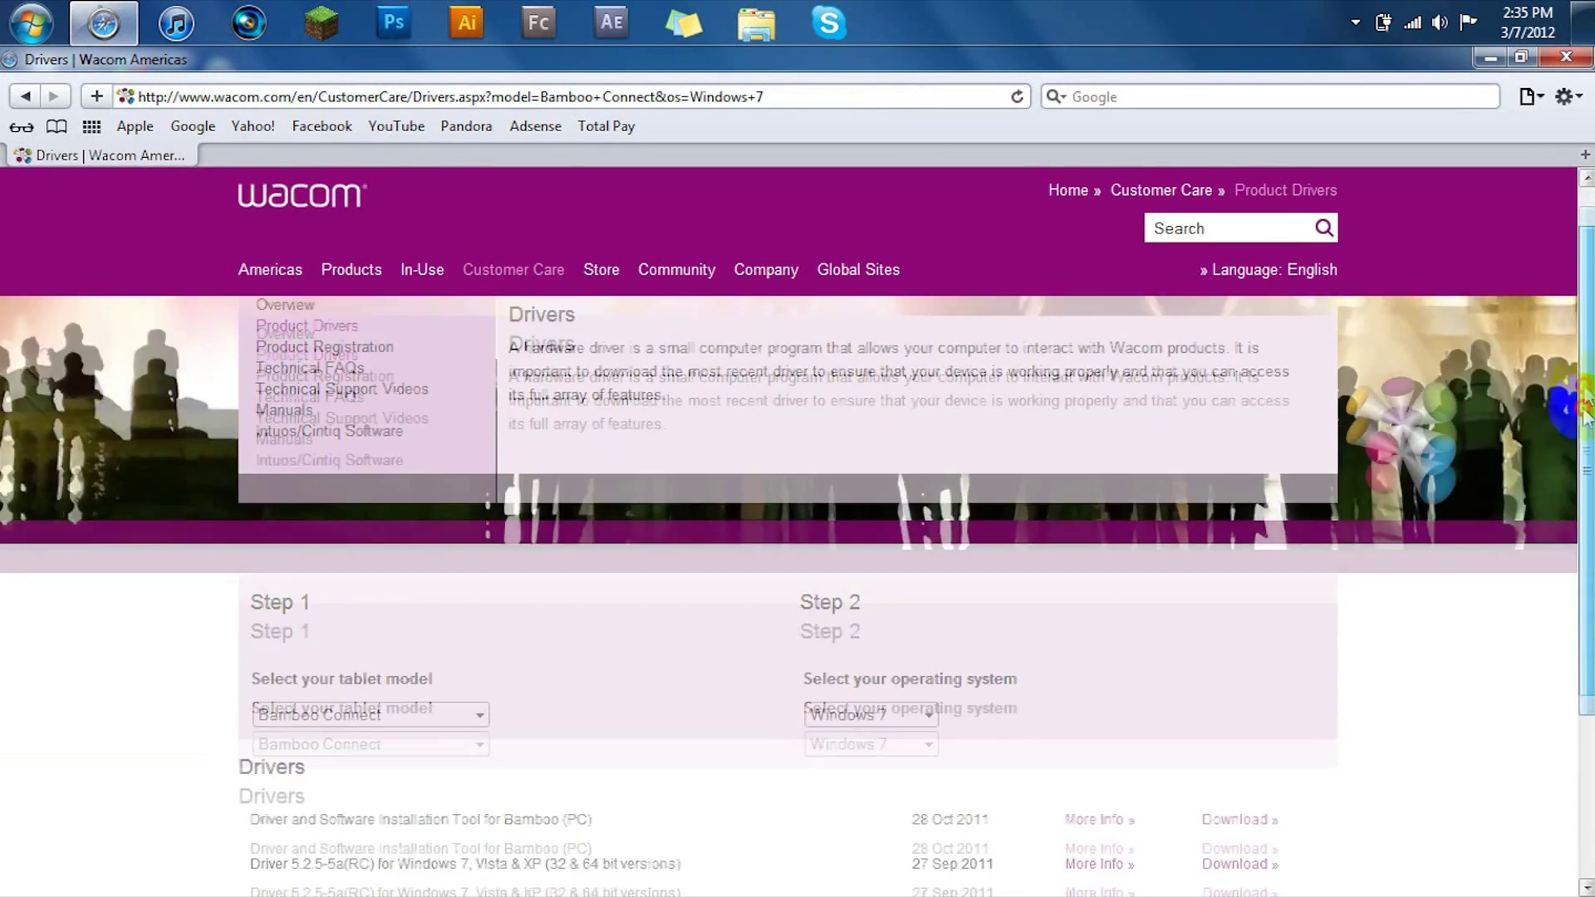
{"action": "left_click_drag", "start_coordinate": [1583, 374], "coordinate": [1581, 499]}
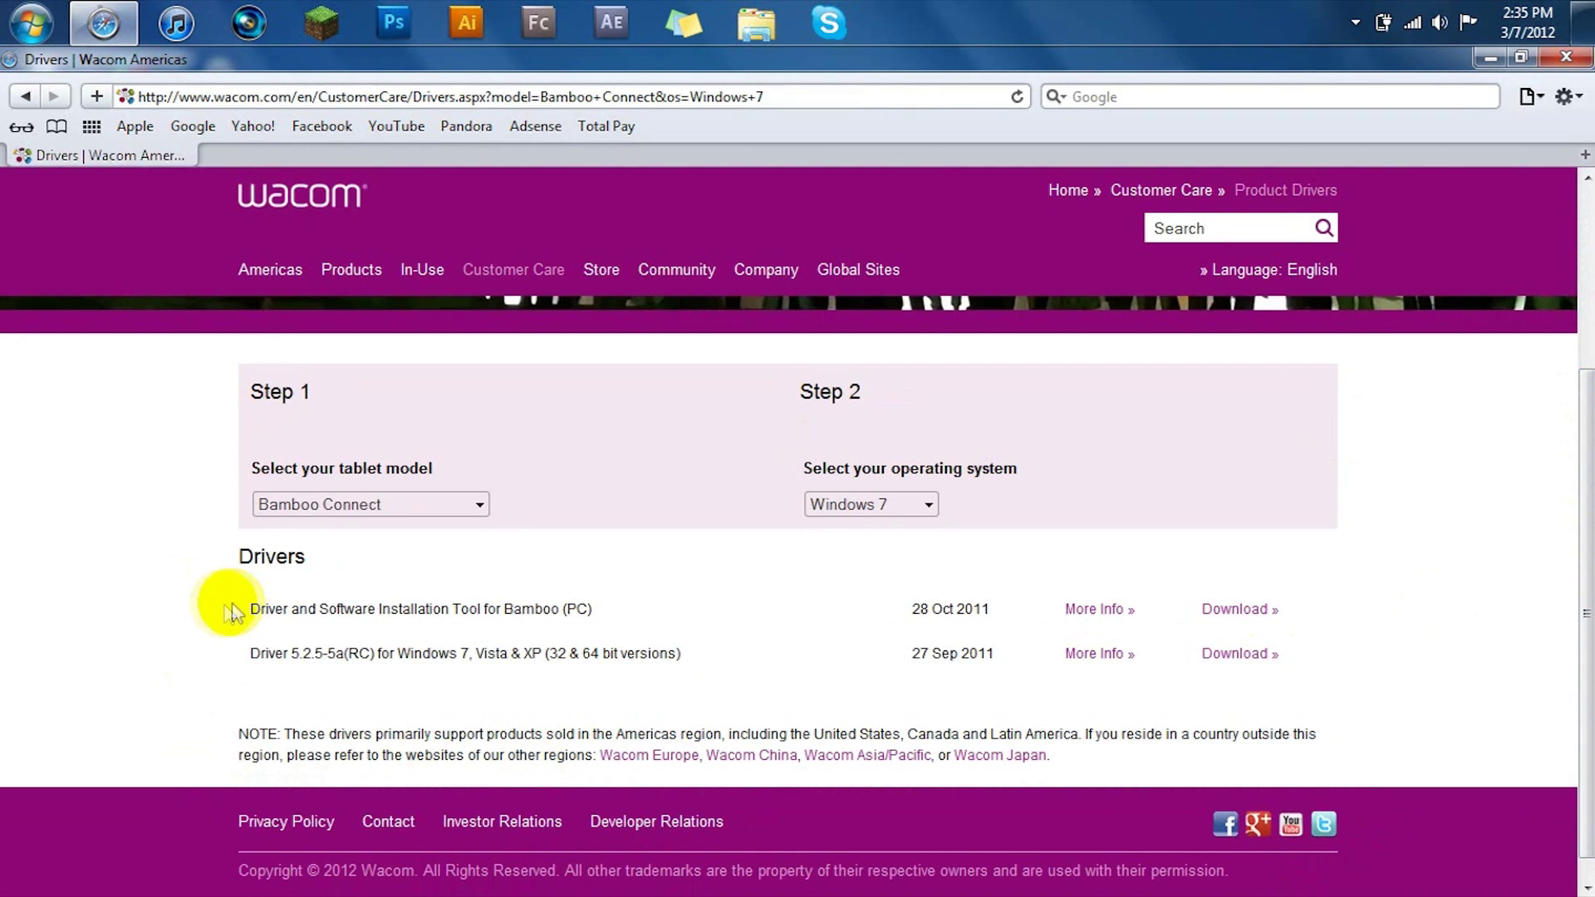
Download and save the Driver and Software Installation Tool installer
{"action": "left_click_drag", "start_coordinate": [242, 609], "coordinate": [512, 627]}
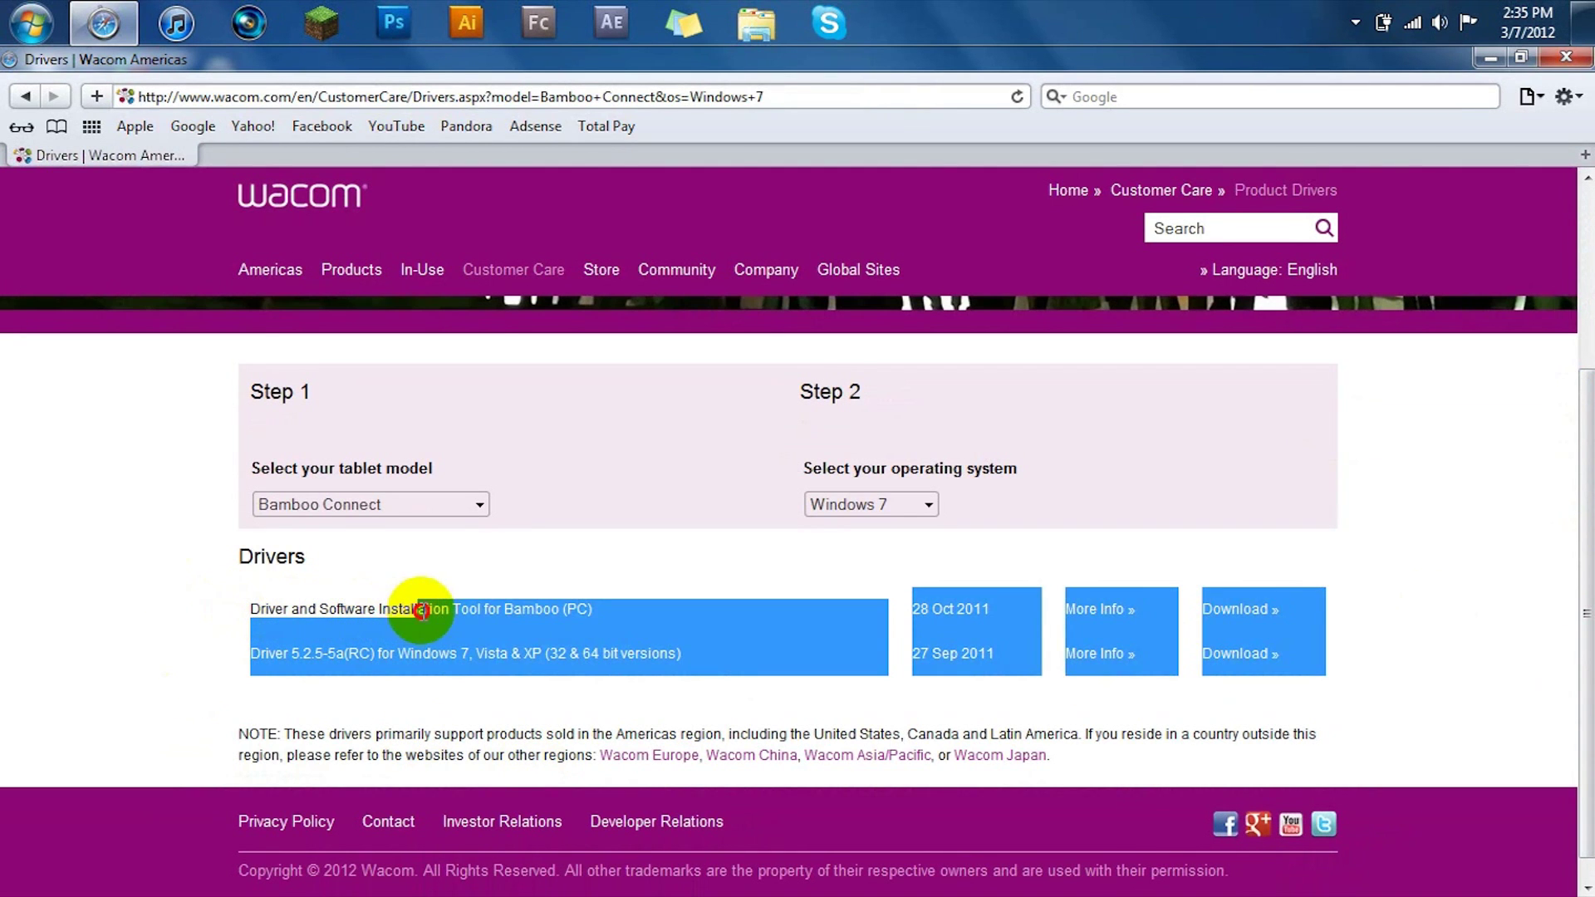
{"action": "left_click", "coordinate": [582, 613]}
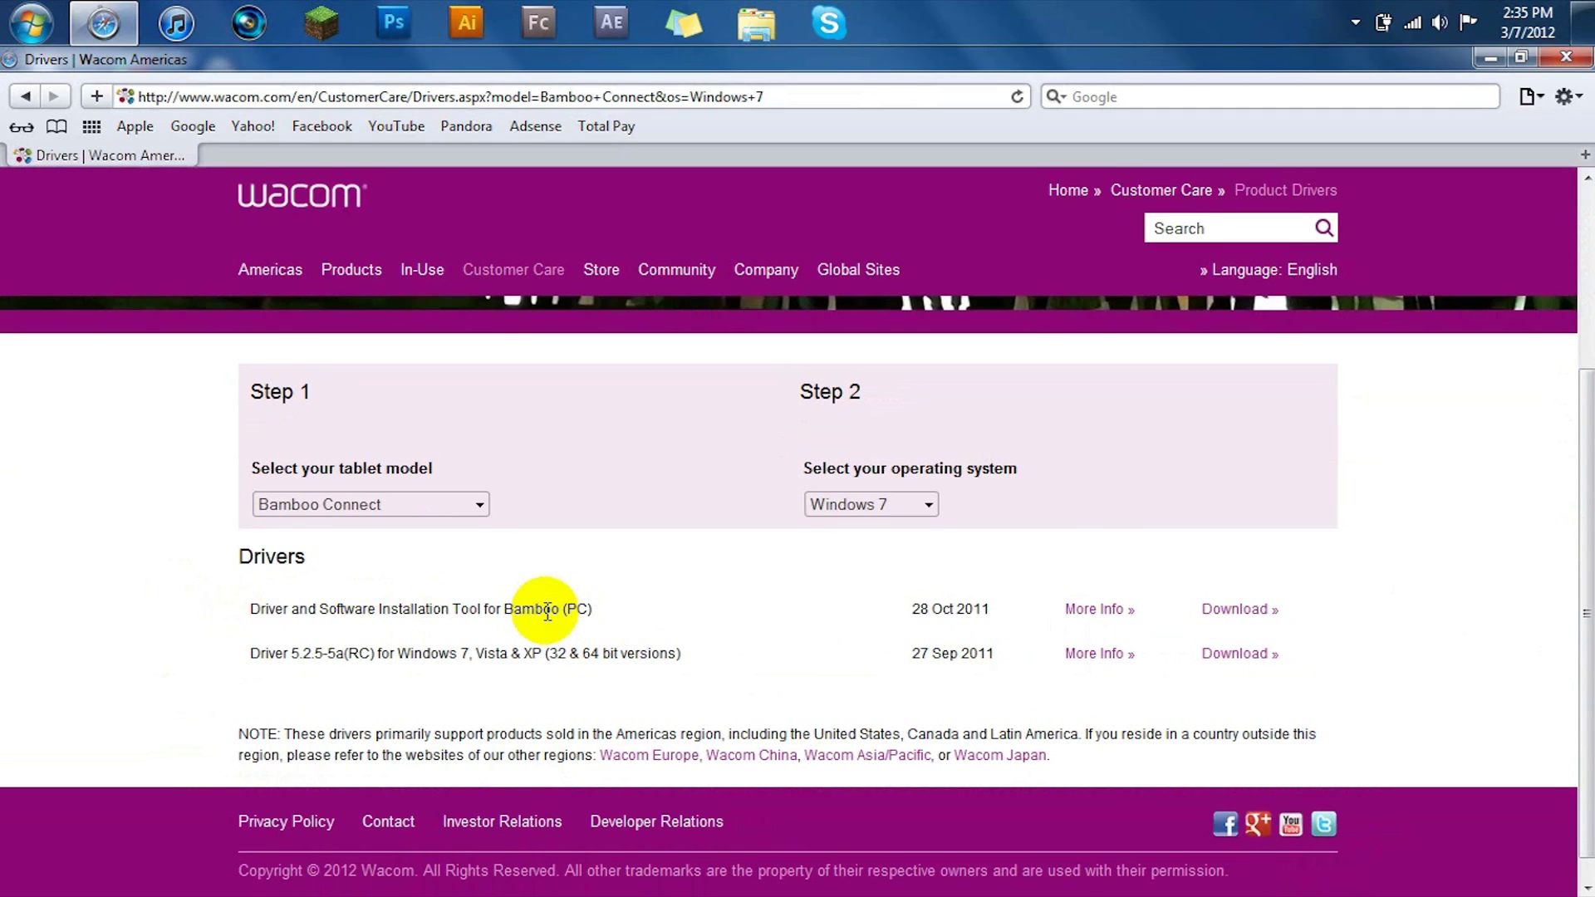
{"action": "left_click", "coordinate": [1234, 610]}
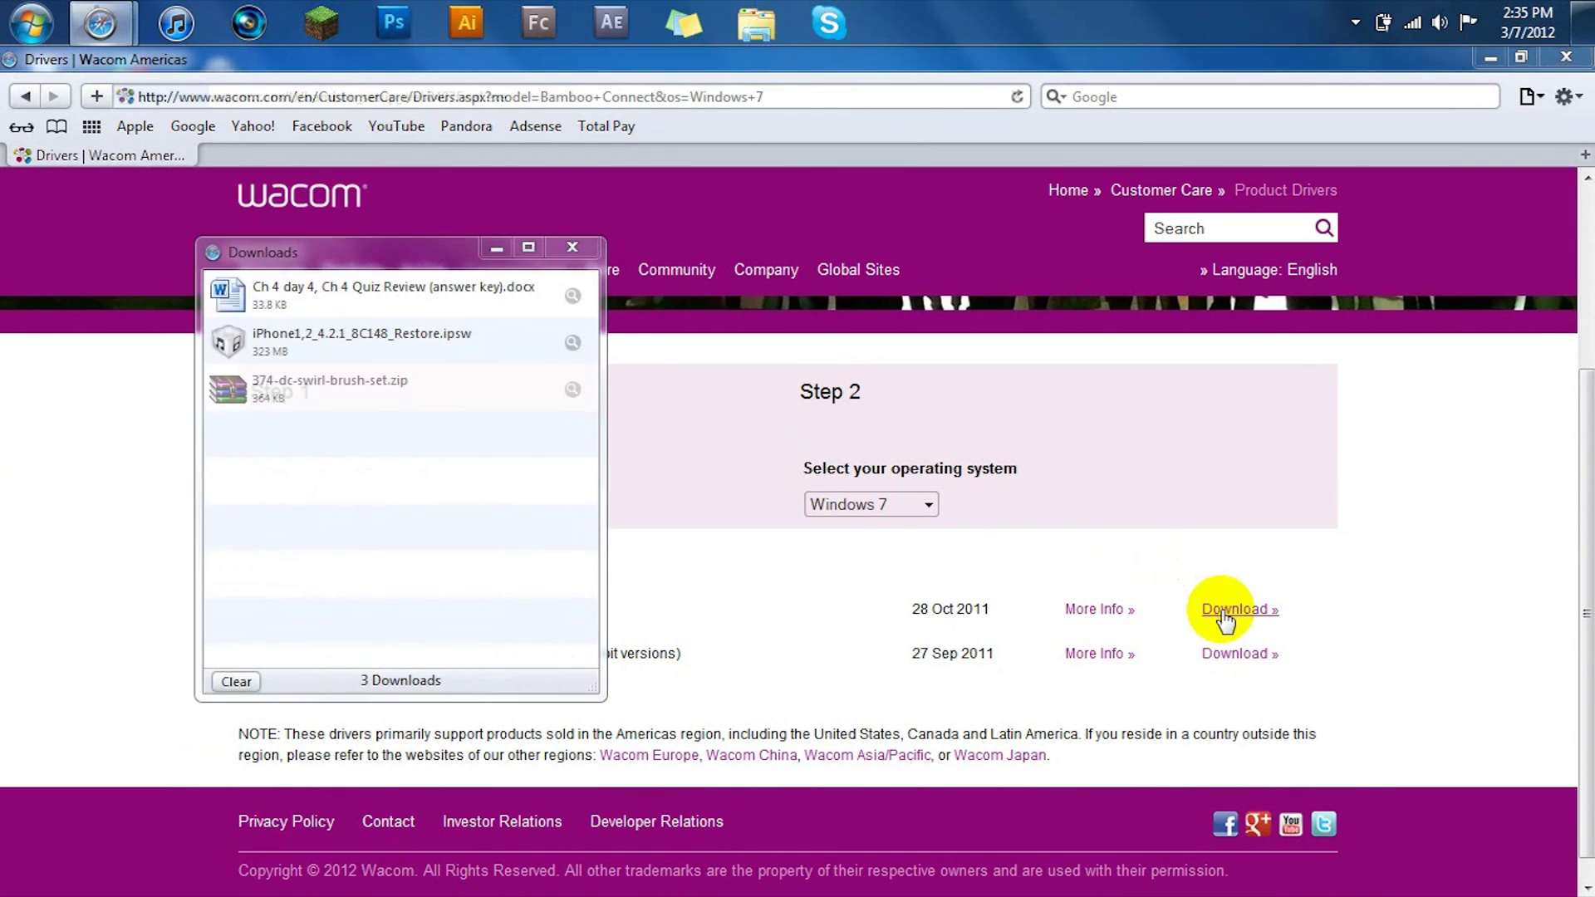
{"action": "left_click", "coordinate": [479, 537]}
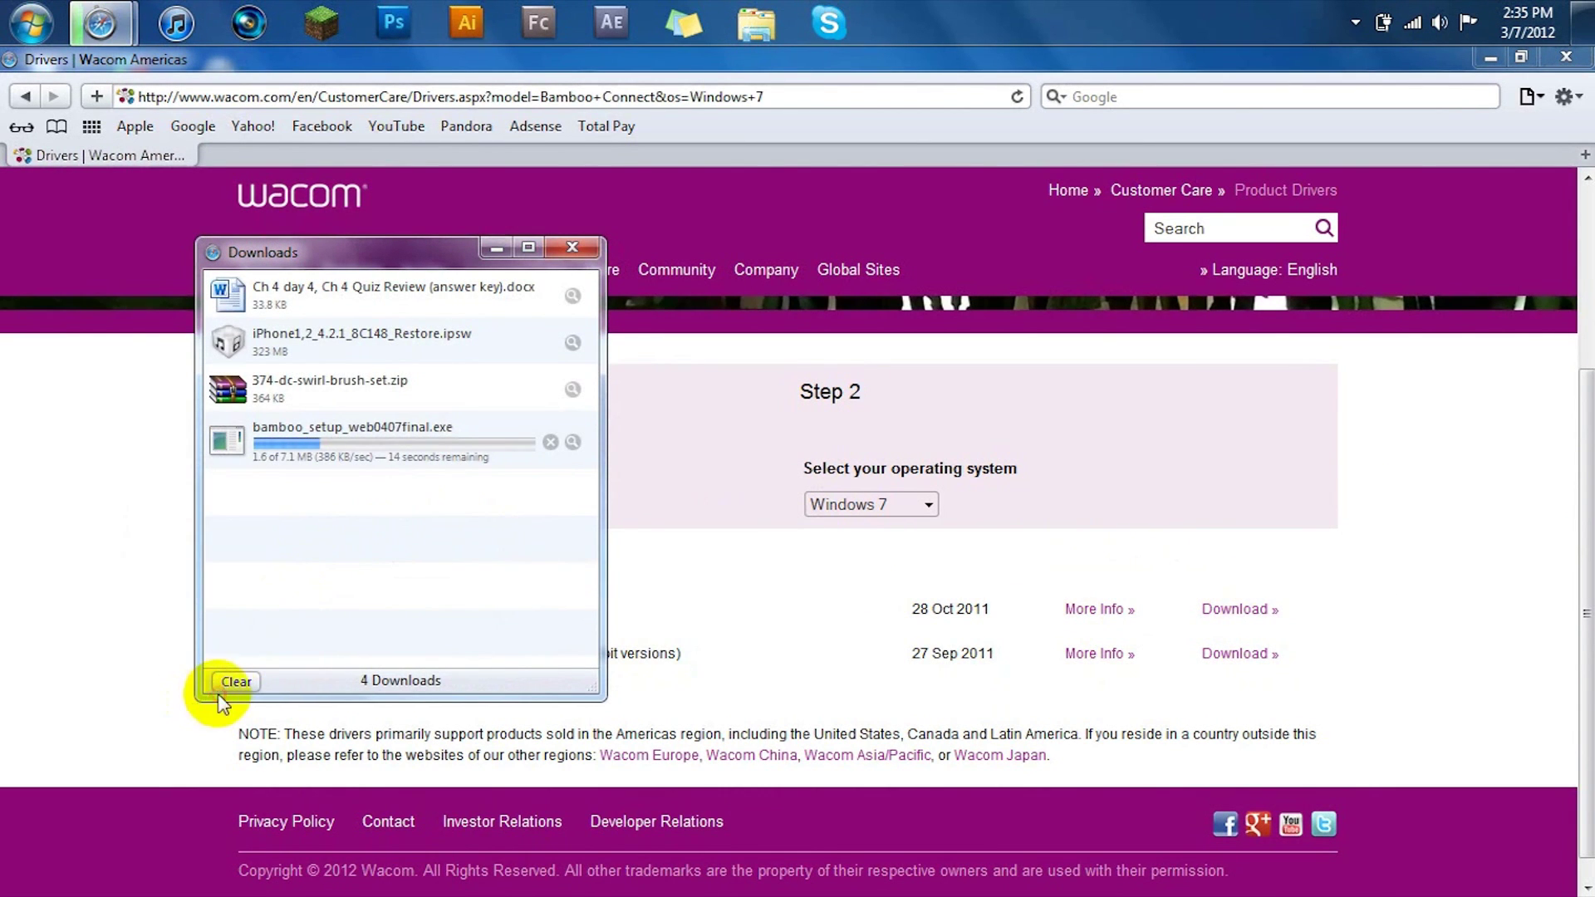
Clear old downloads and launch bamboo_setup from the Downloads window
{"action": "left_click", "coordinate": [236, 682]}
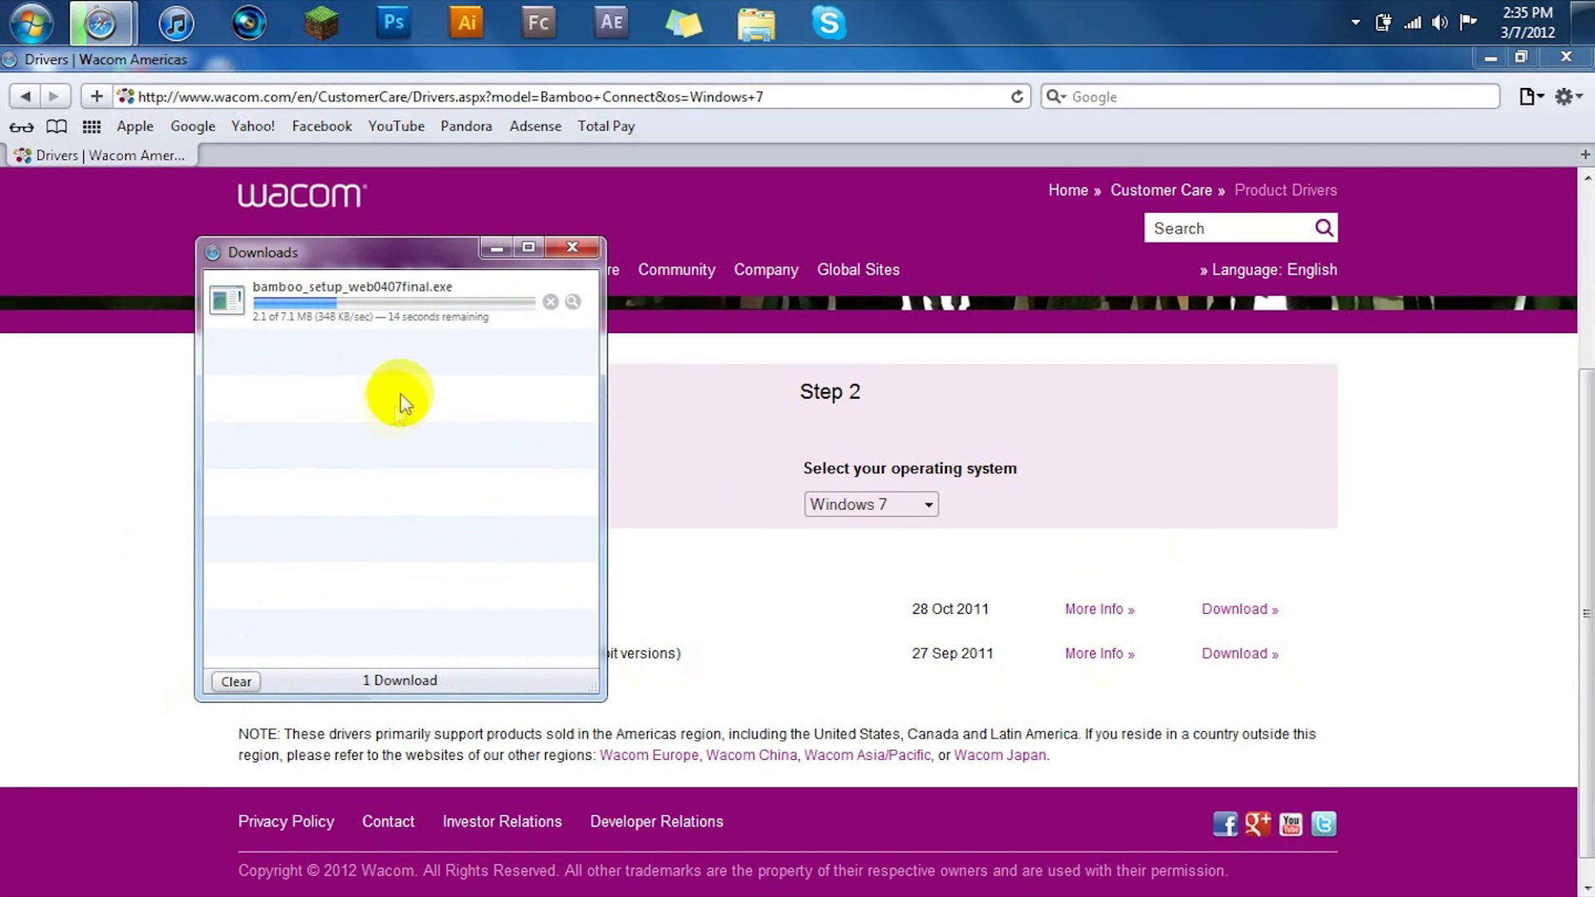
{"action": "left_click", "coordinate": [443, 286]}
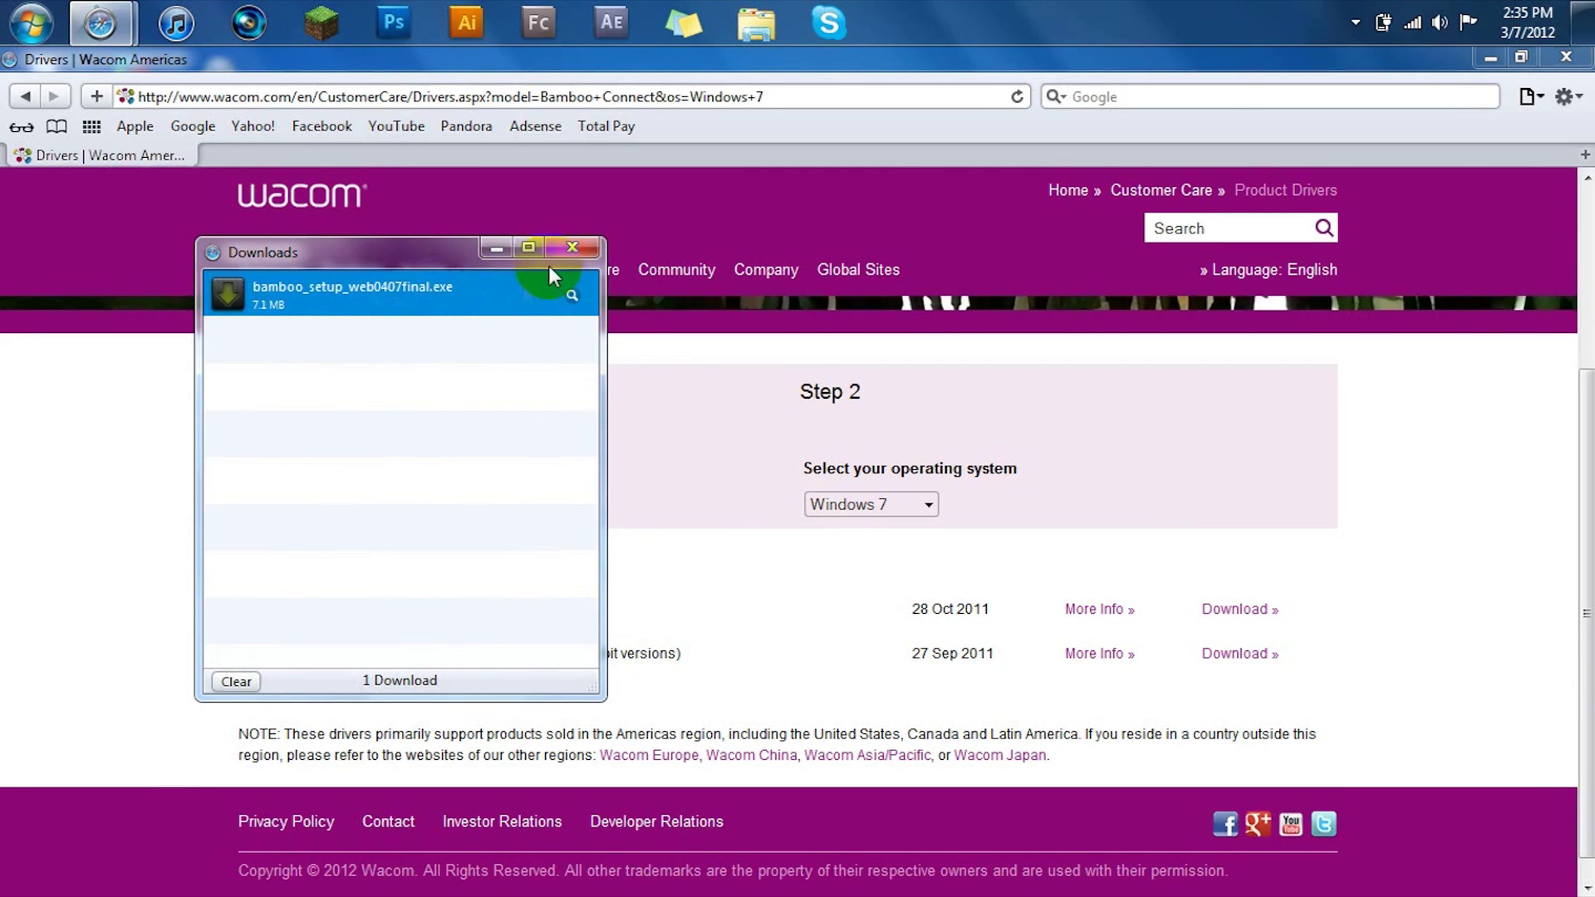
{"action": "left_click", "coordinate": [572, 252]}
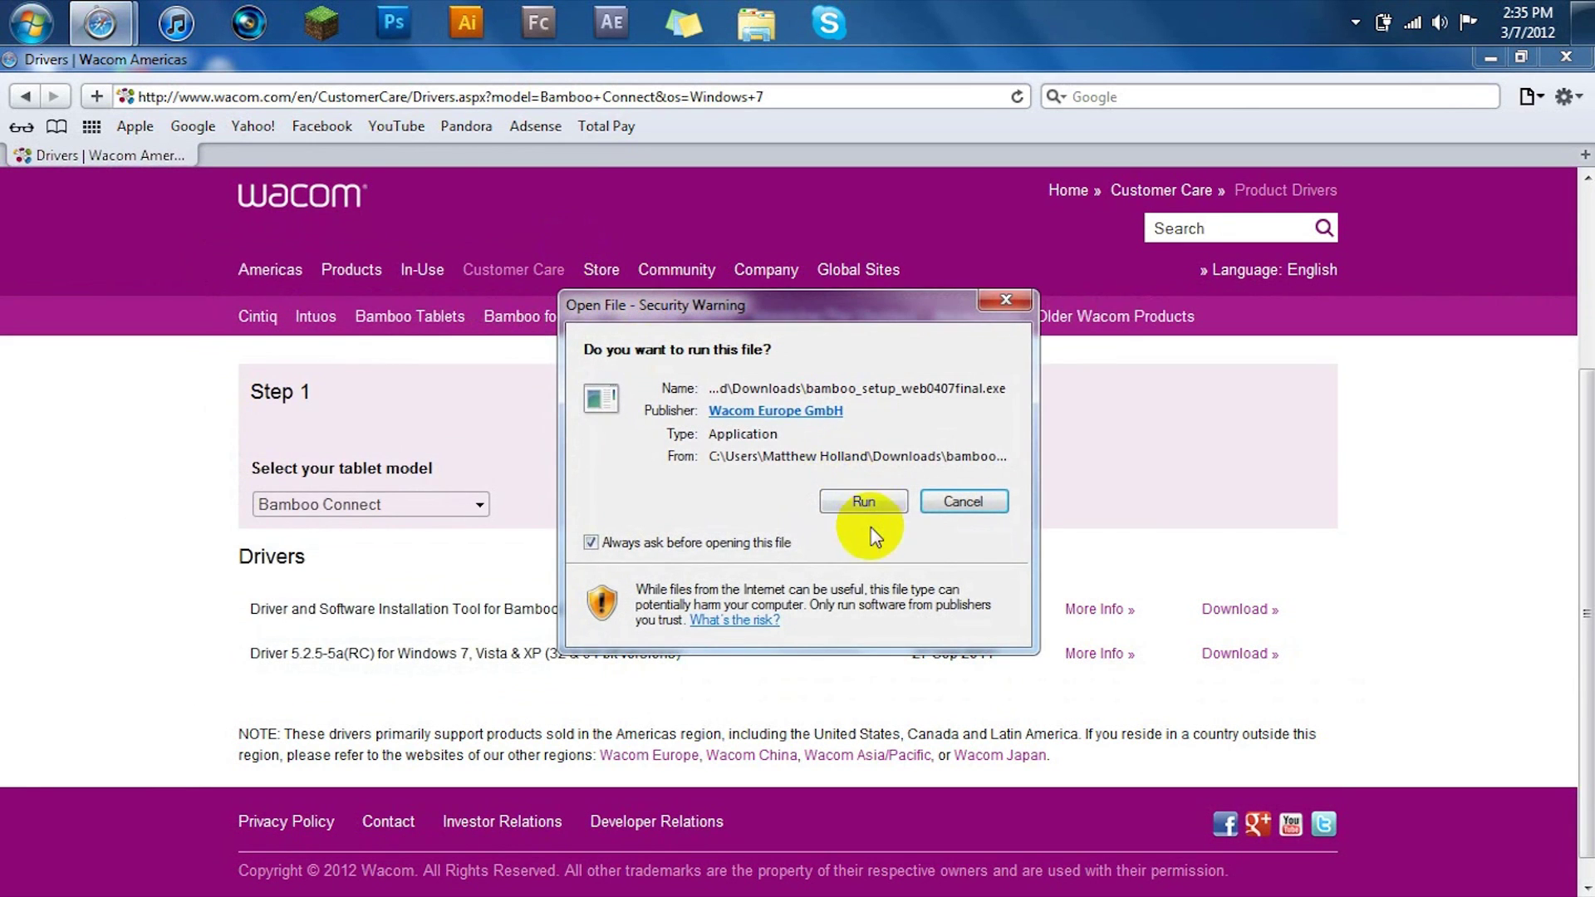
Allow the installer past the Security Warning and minimize Safari
{"action": "left_click", "coordinate": [864, 501]}
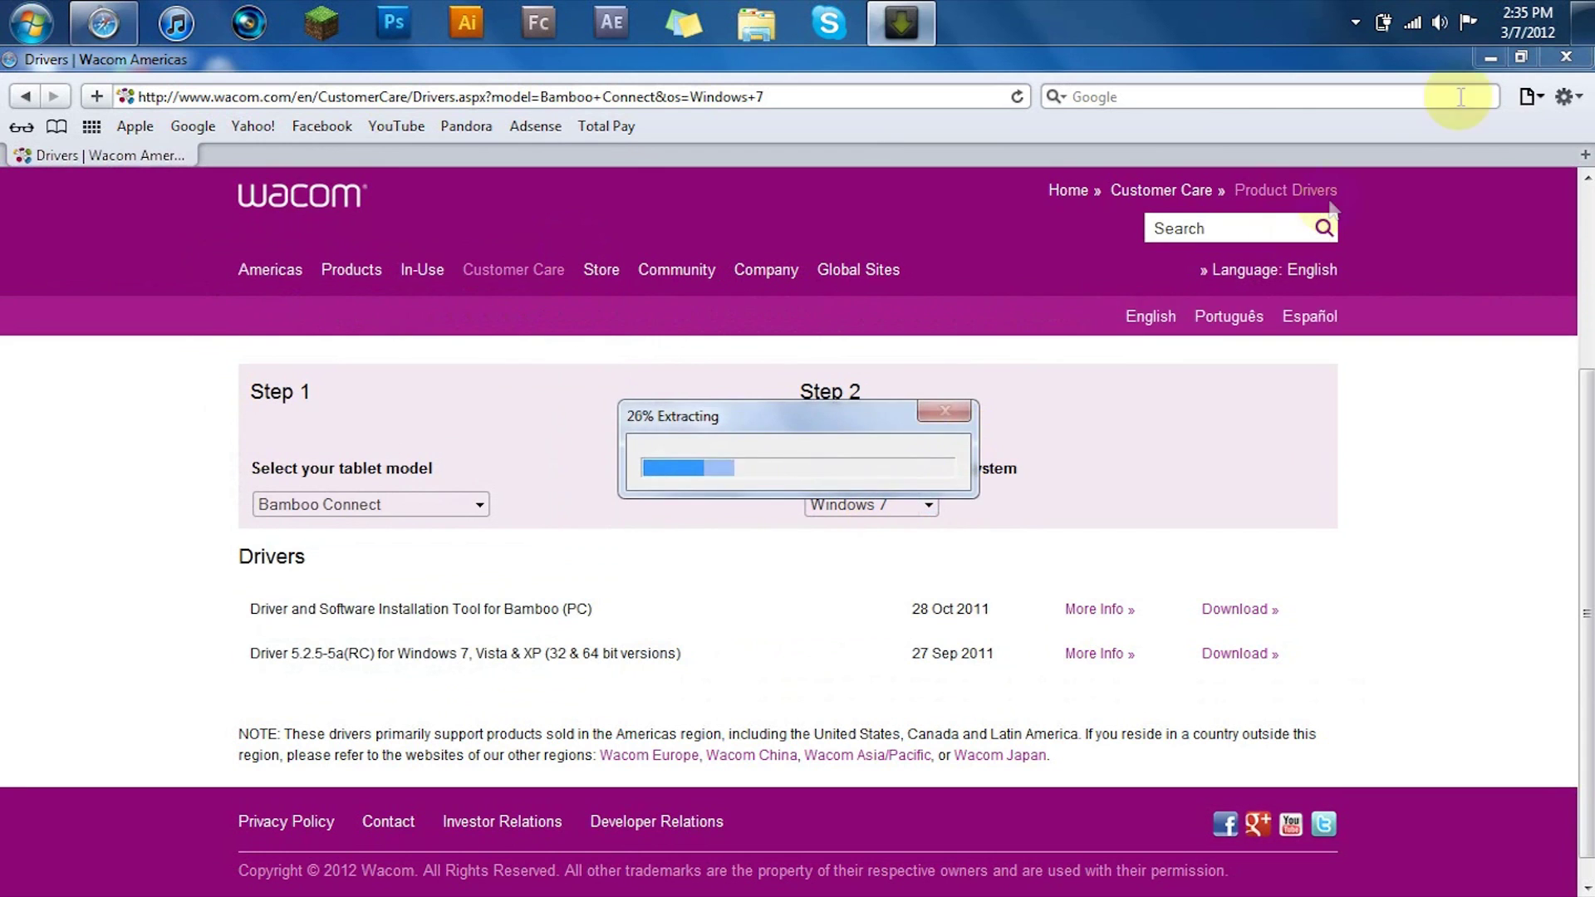
{"action": "left_click", "coordinate": [1491, 59]}
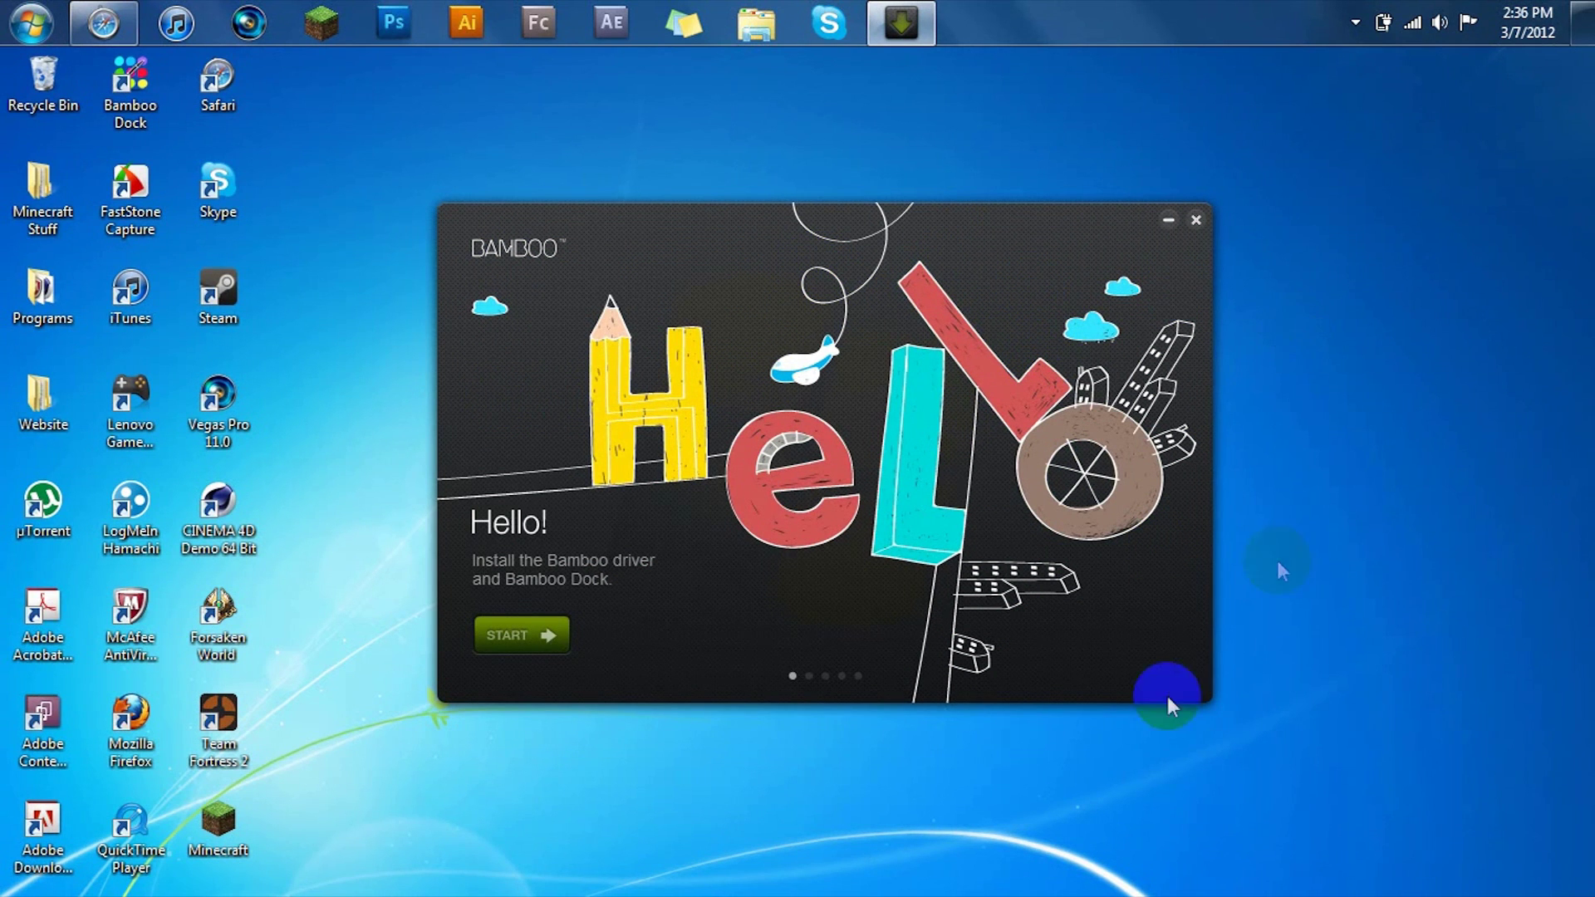
Set handedness, accept the license terms, and install with administrator approval
{"action": "left_click", "coordinate": [523, 636]}
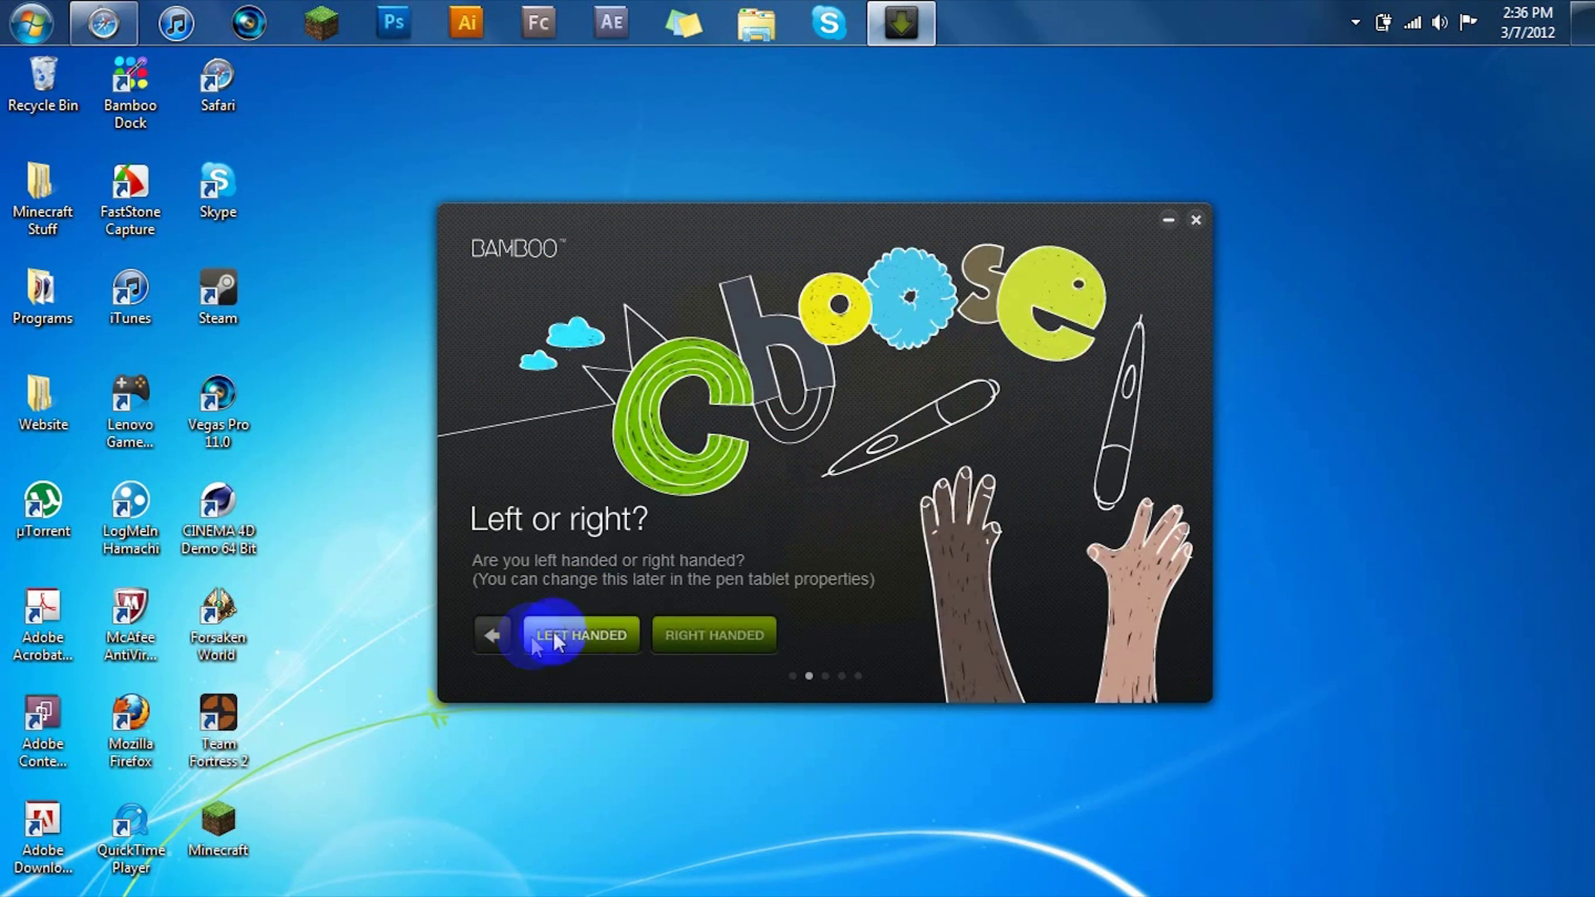
{"action": "left_click", "coordinate": [607, 633]}
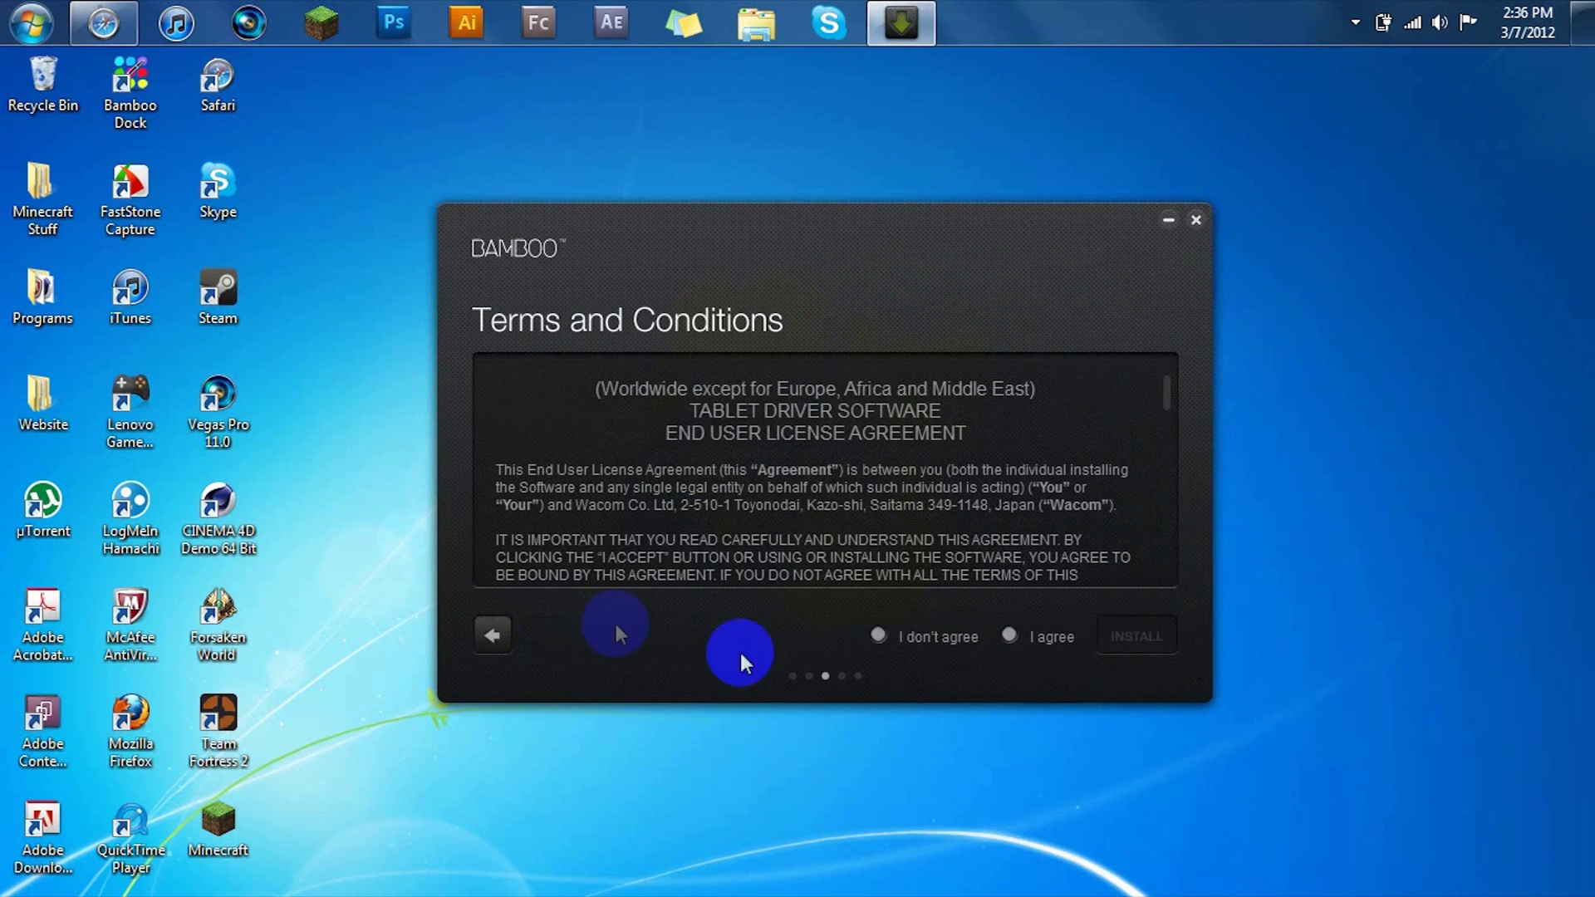
{"action": "left_click", "coordinate": [1010, 636]}
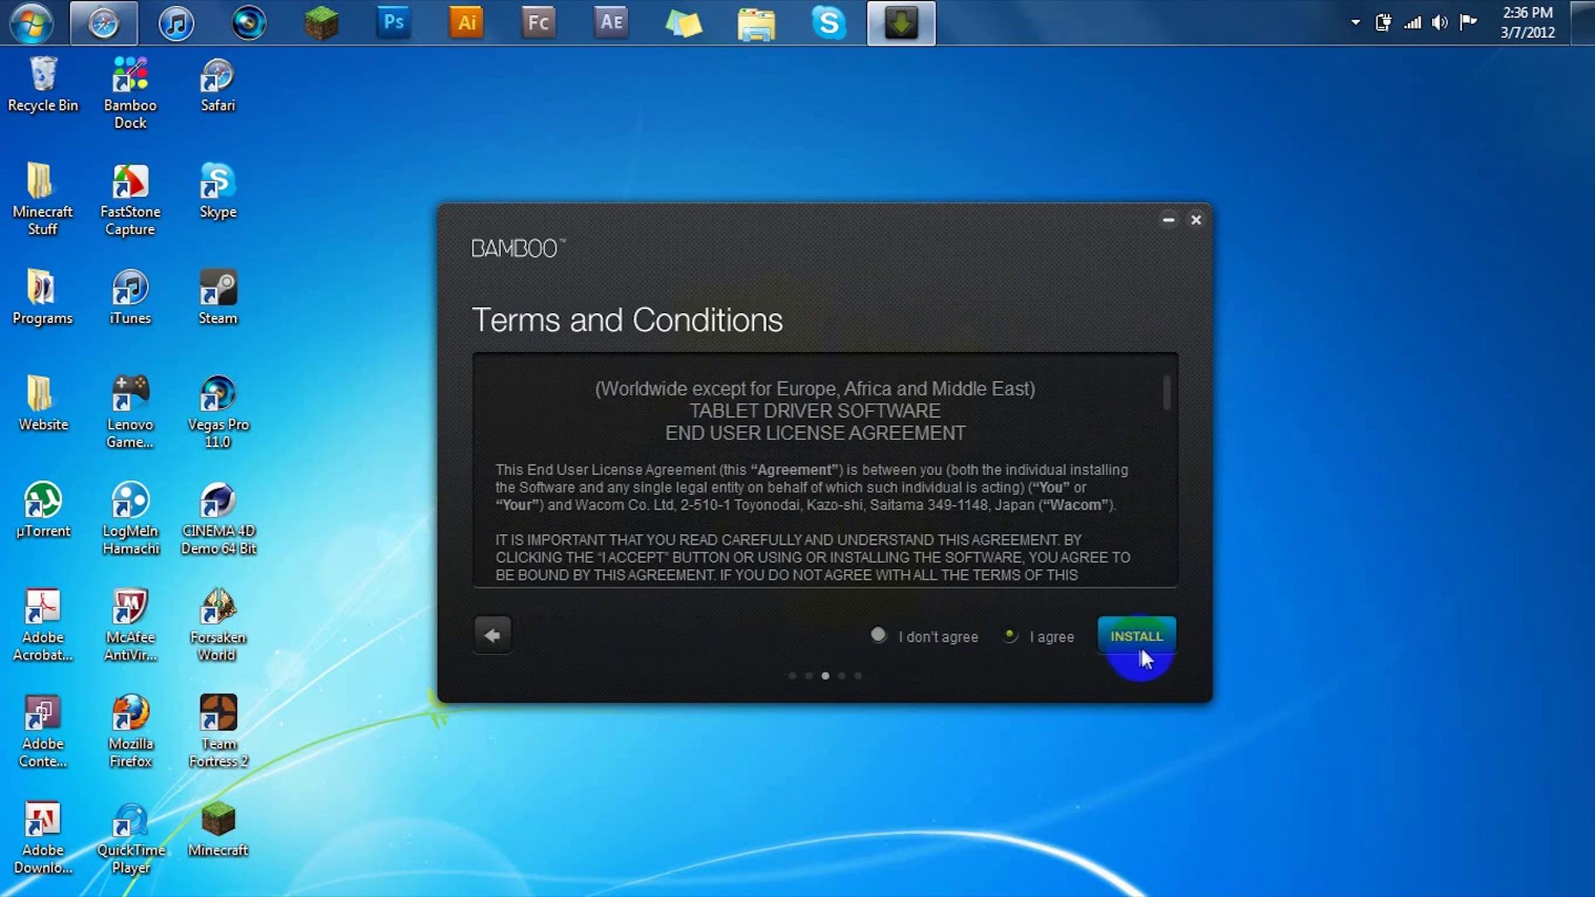
{"action": "left_click", "coordinate": [1140, 643]}
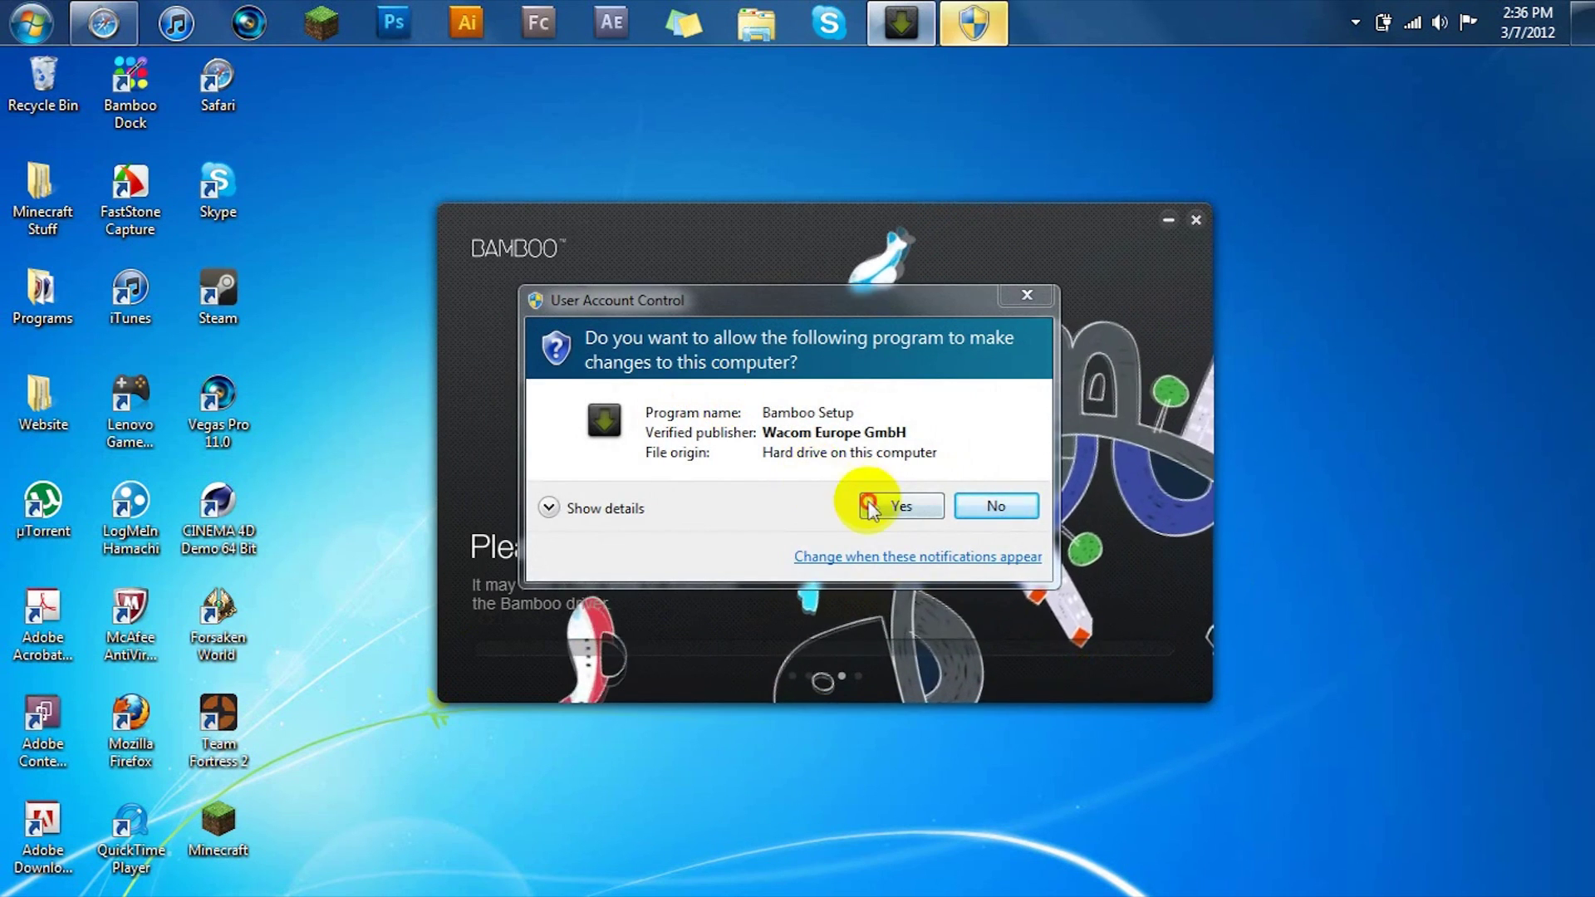
{"action": "left_click", "coordinate": [901, 507]}
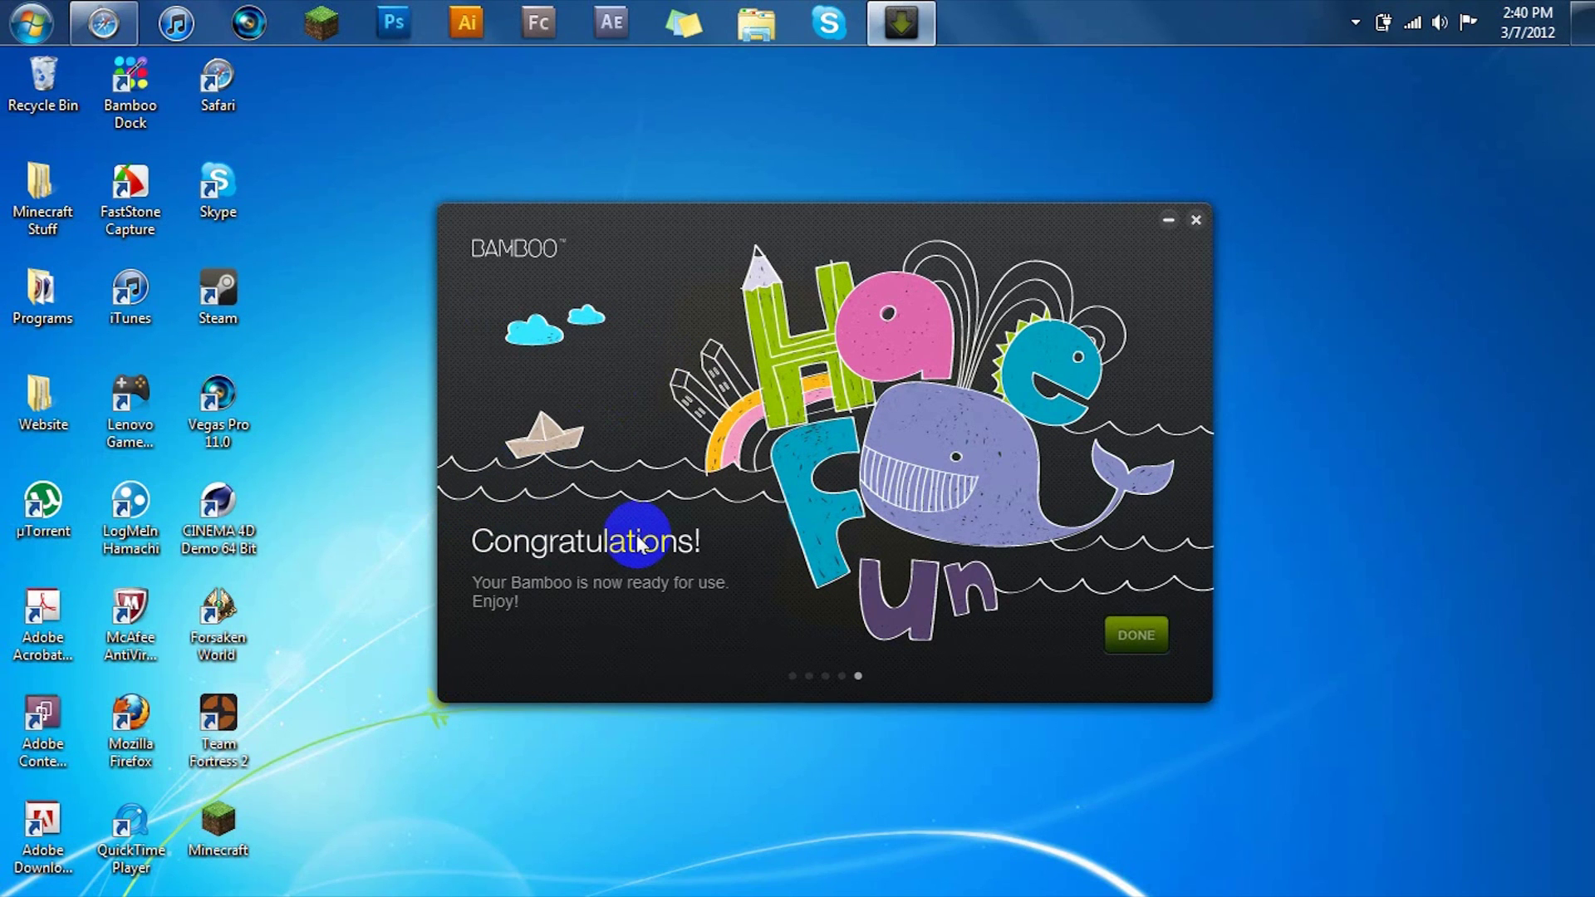
Dismiss the Congratulations screen with DONE
{"action": "left_click", "coordinate": [1156, 638]}
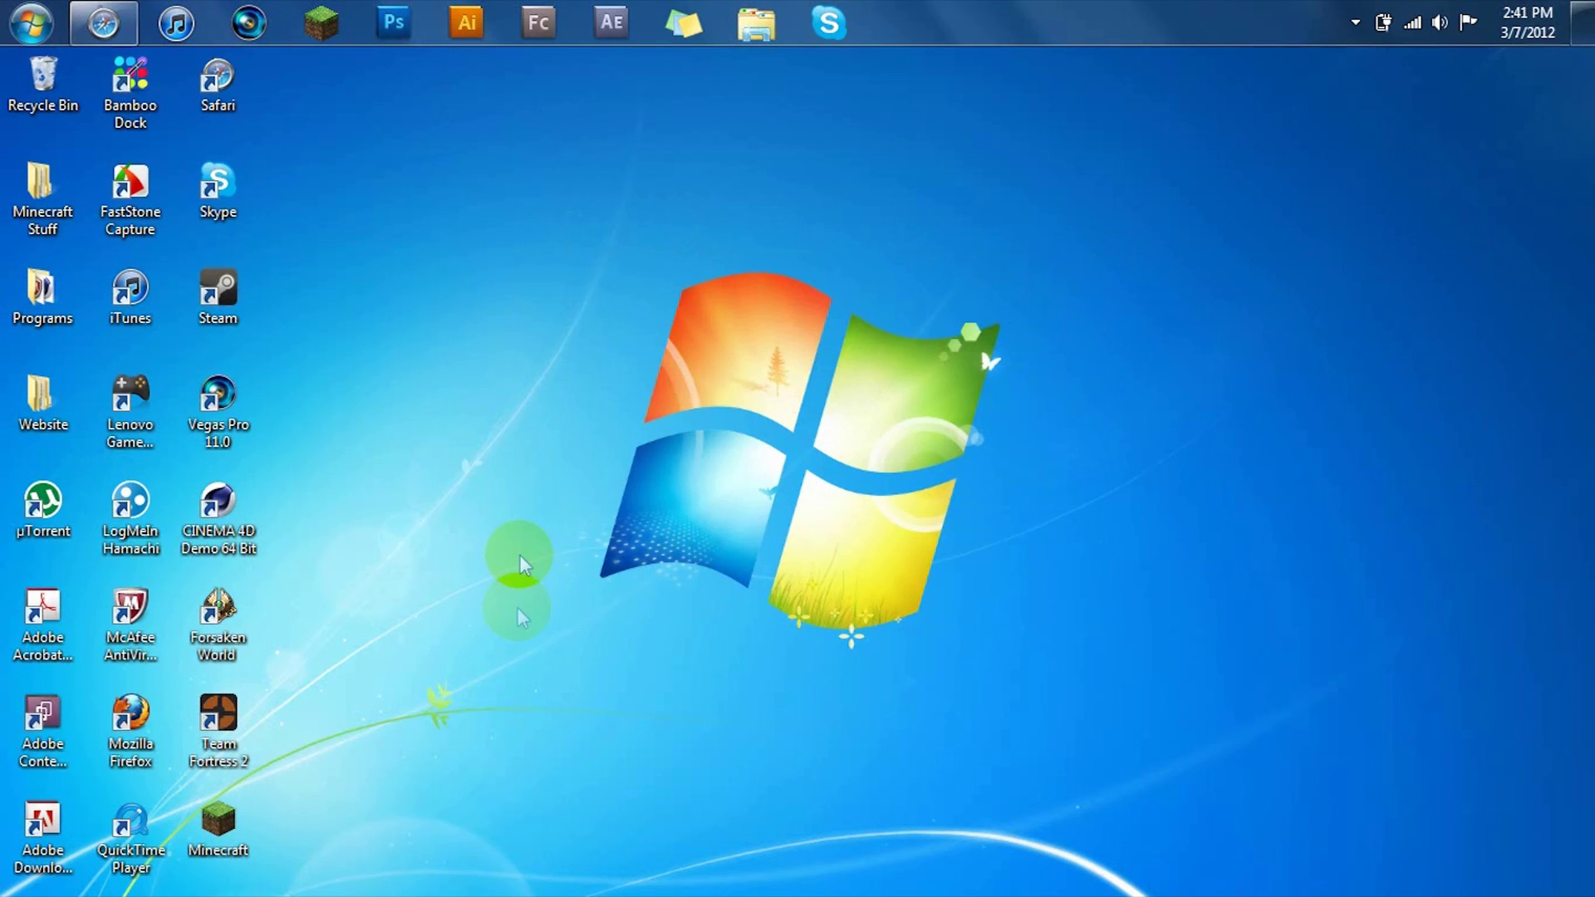
{"action": "left_click", "coordinate": [104, 23]}
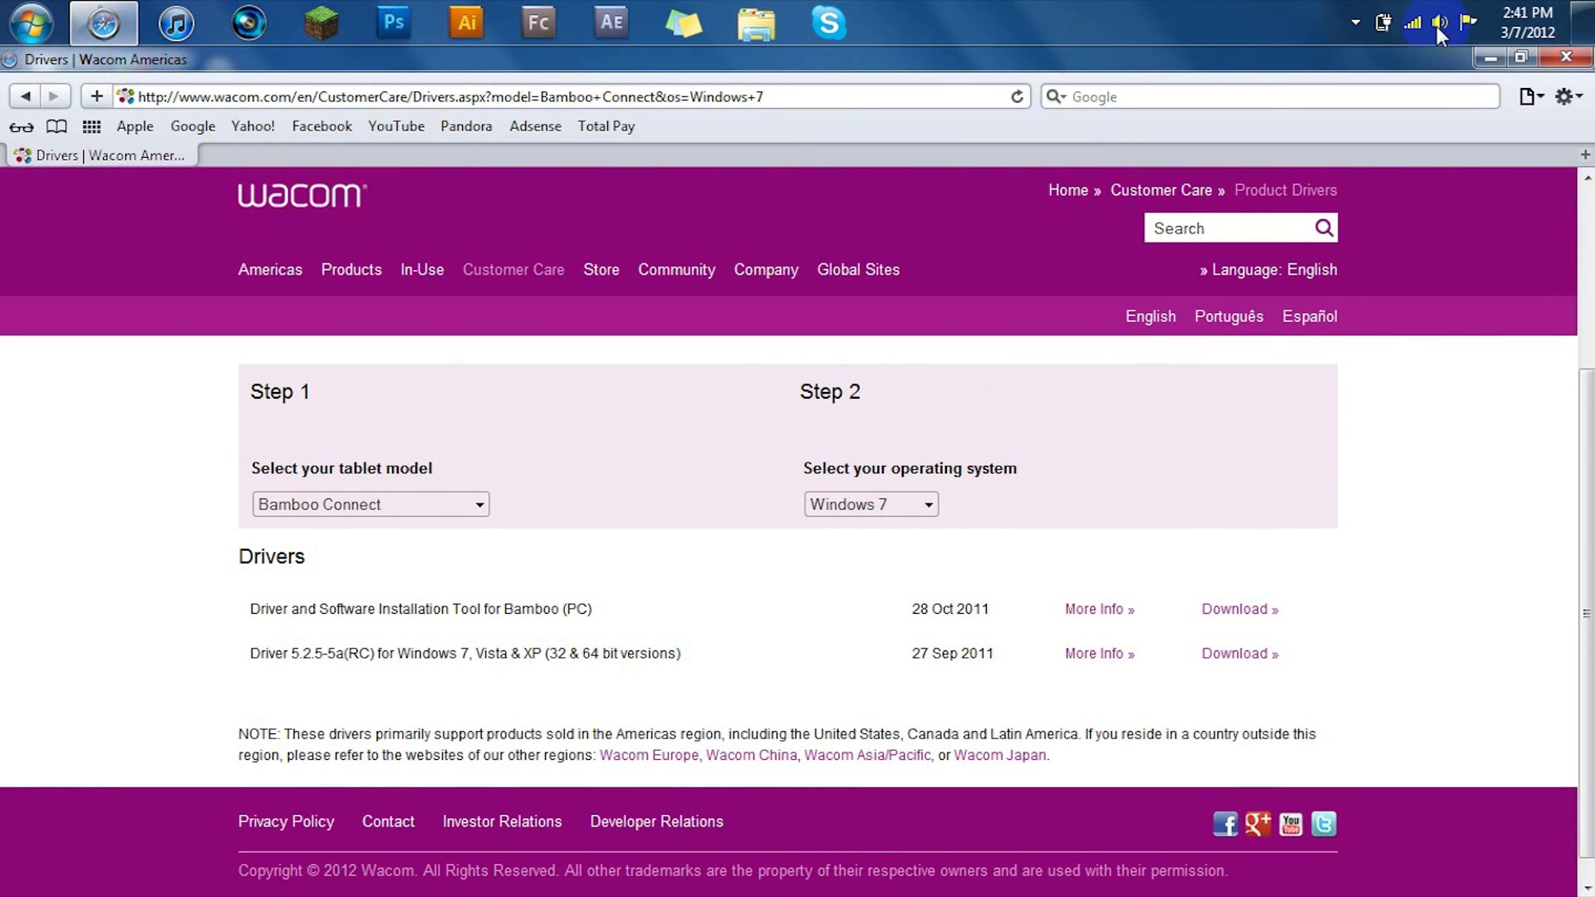
{"action": "left_click", "coordinate": [1583, 37]}
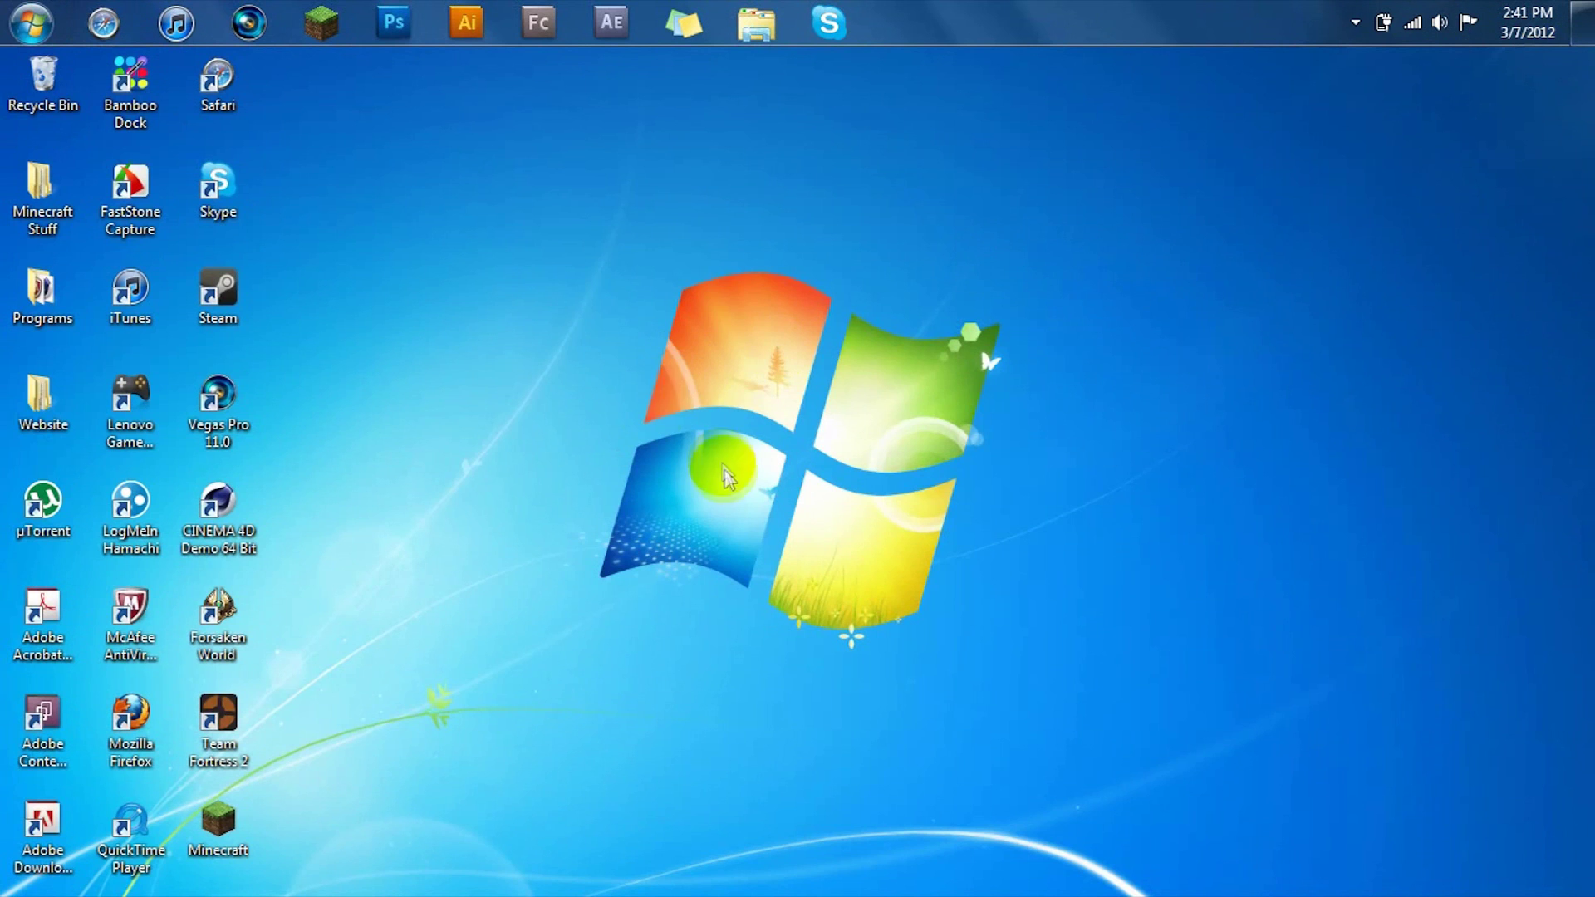